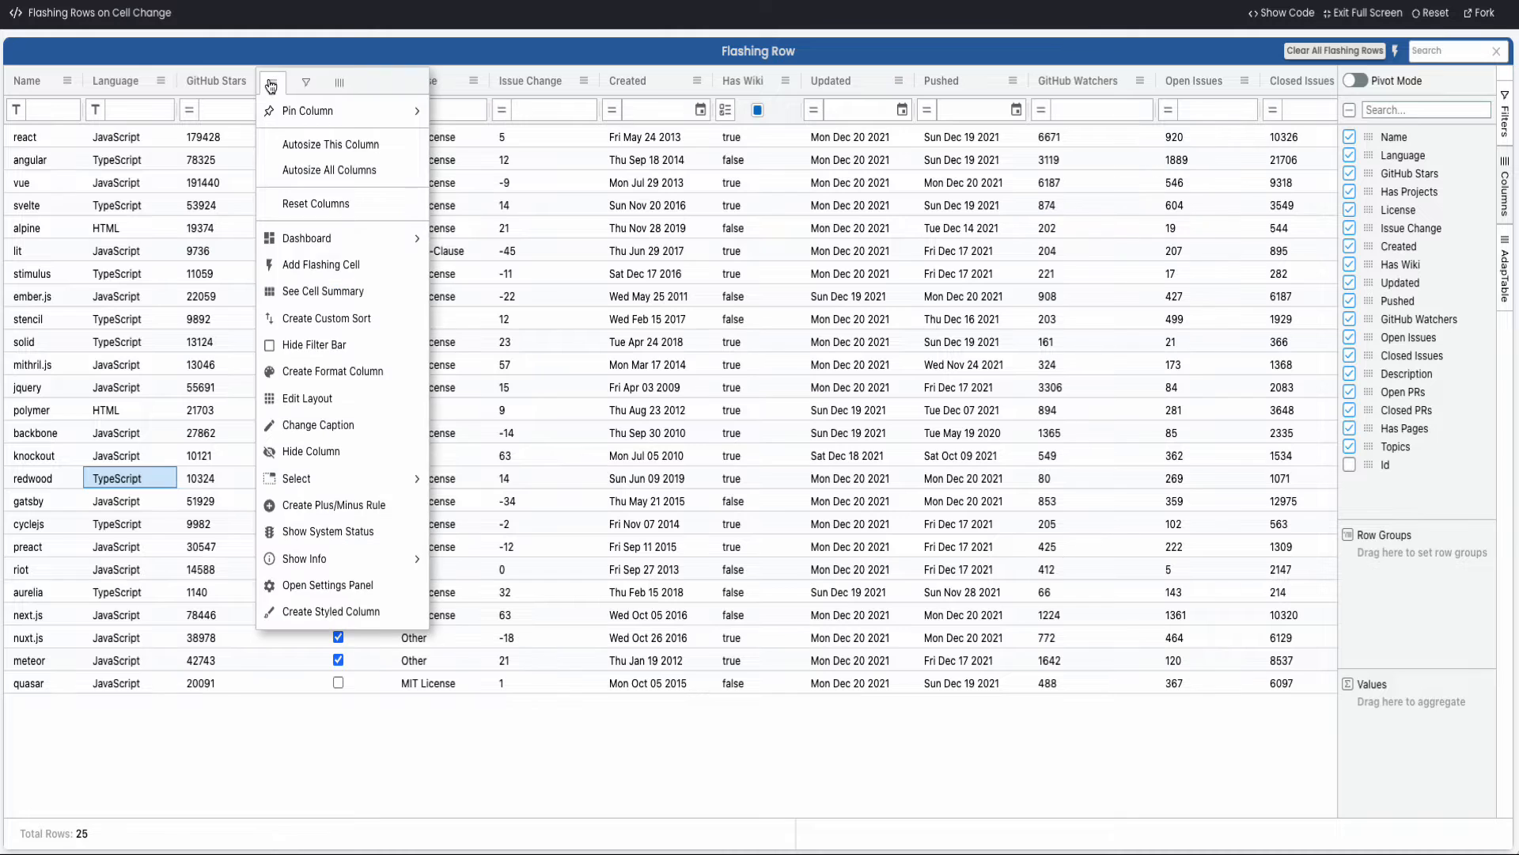
Add a flashing cell to the GitHub Stars column and remove it again
{"action": "left_click", "coordinate": [322, 265]}
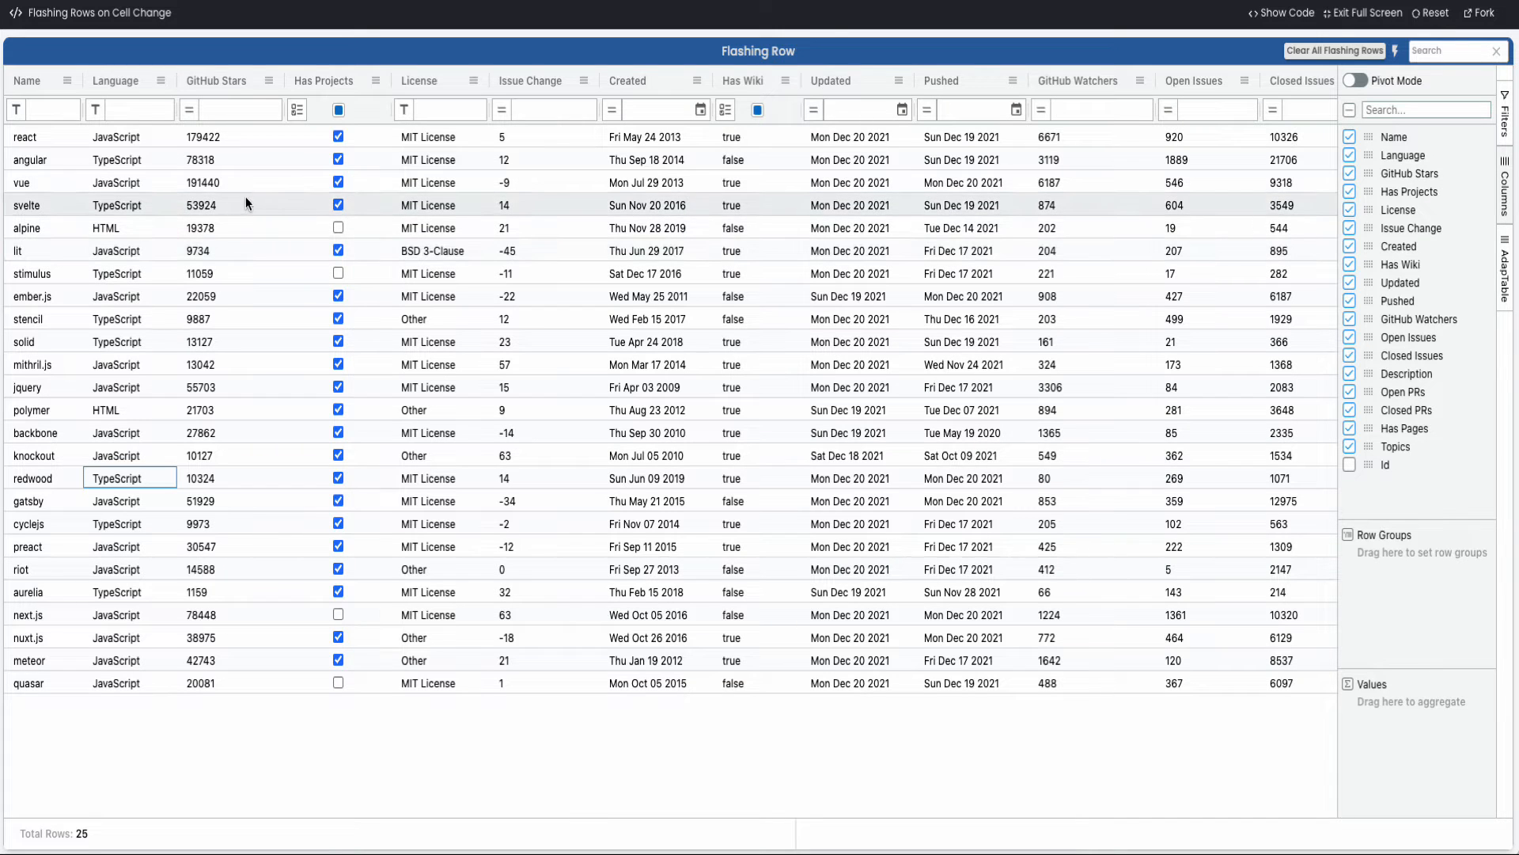
{"action": "left_click", "coordinate": [268, 80]}
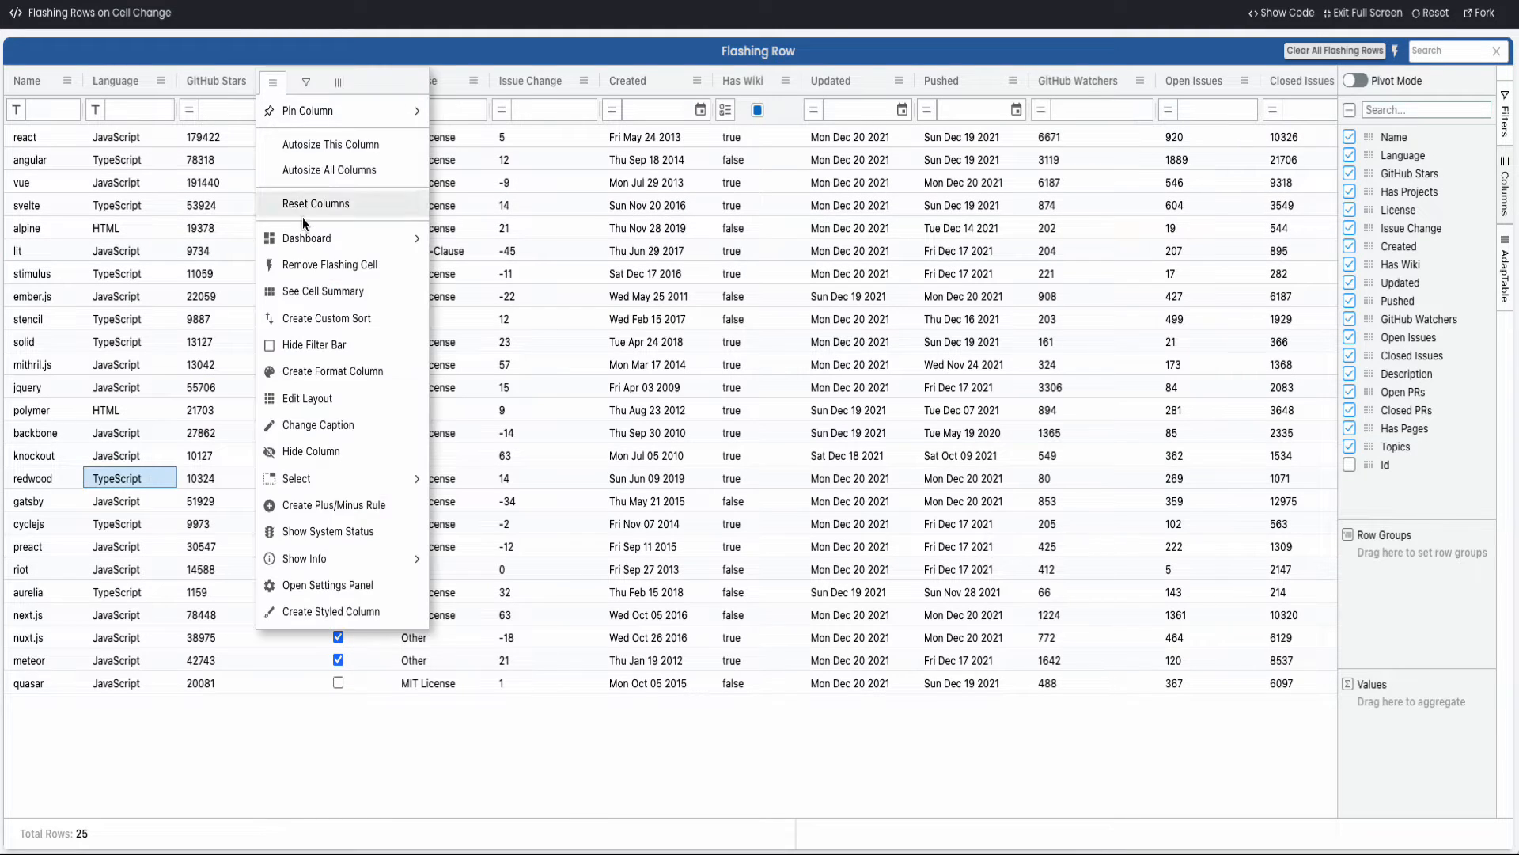
{"action": "left_click", "coordinate": [315, 269]}
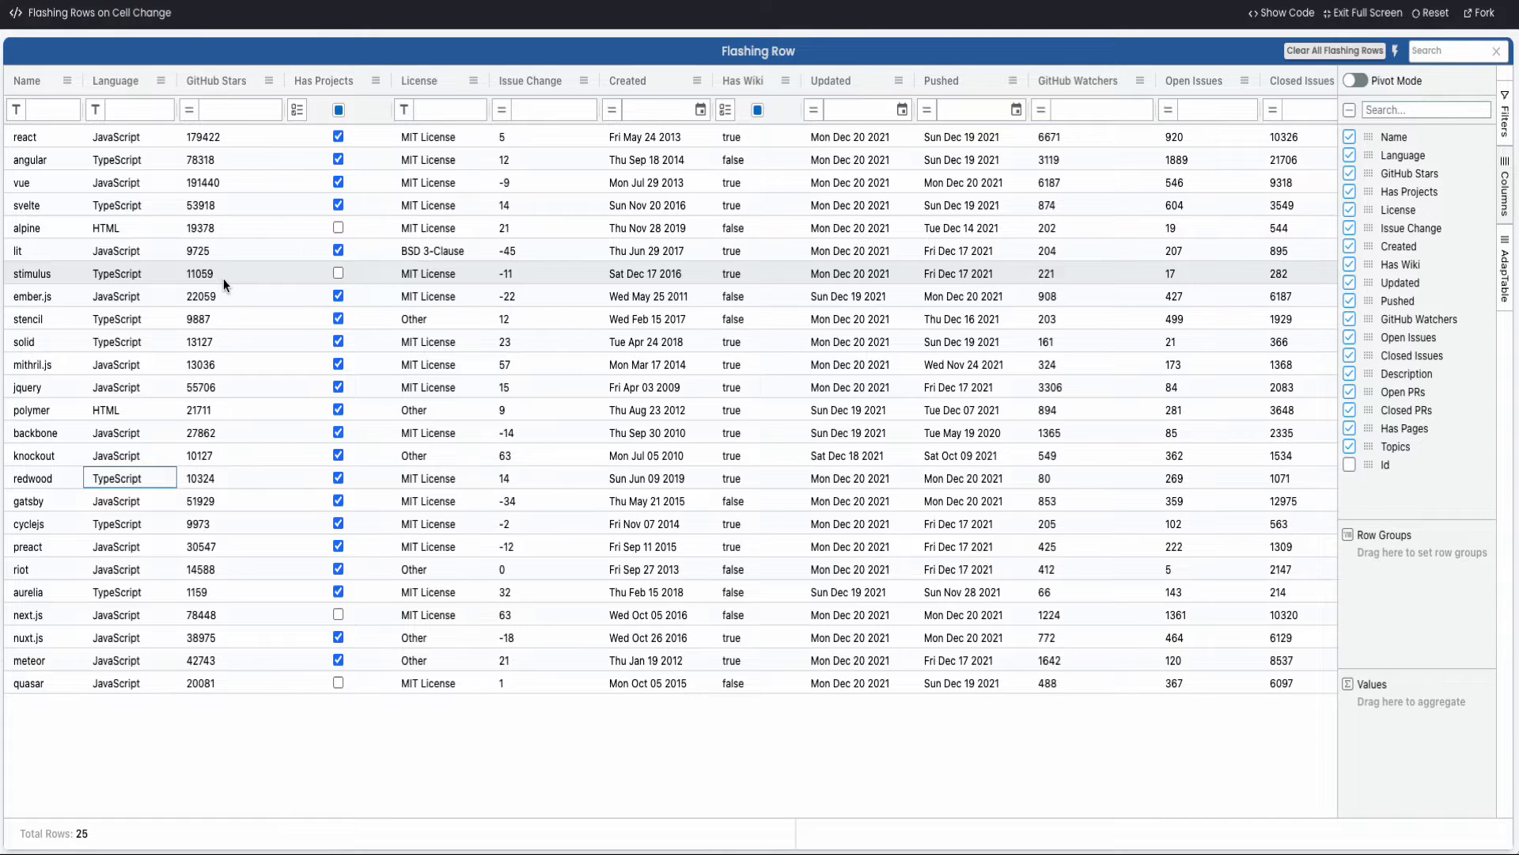
Create a new flashing cell definition triggered by changes in All Columns, keeping Any Change as its rule
{"action": "left_click", "coordinate": [1397, 57]}
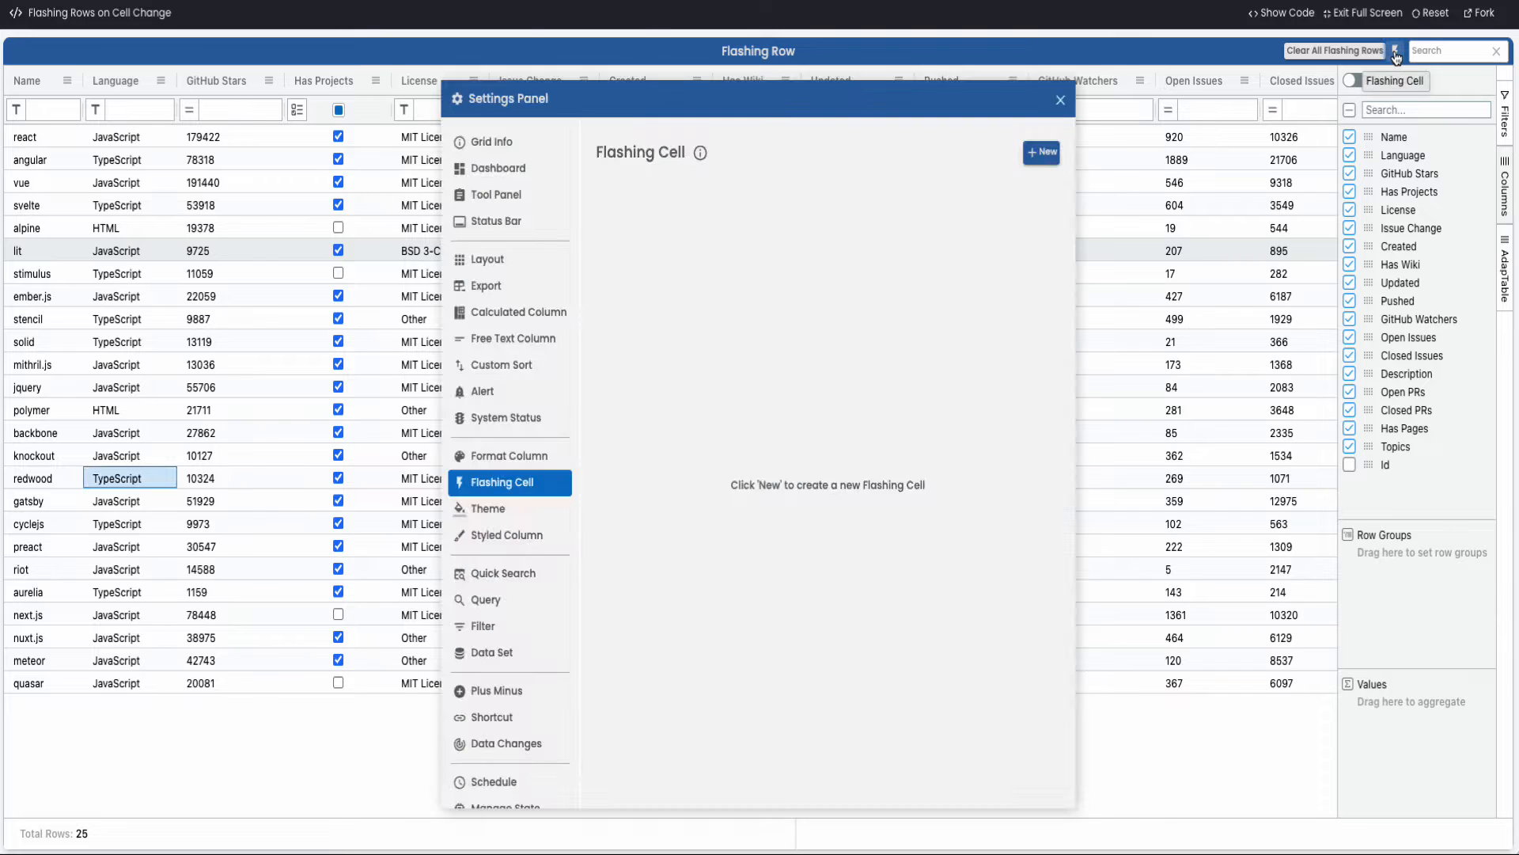
{"action": "left_click", "coordinate": [1041, 155]}
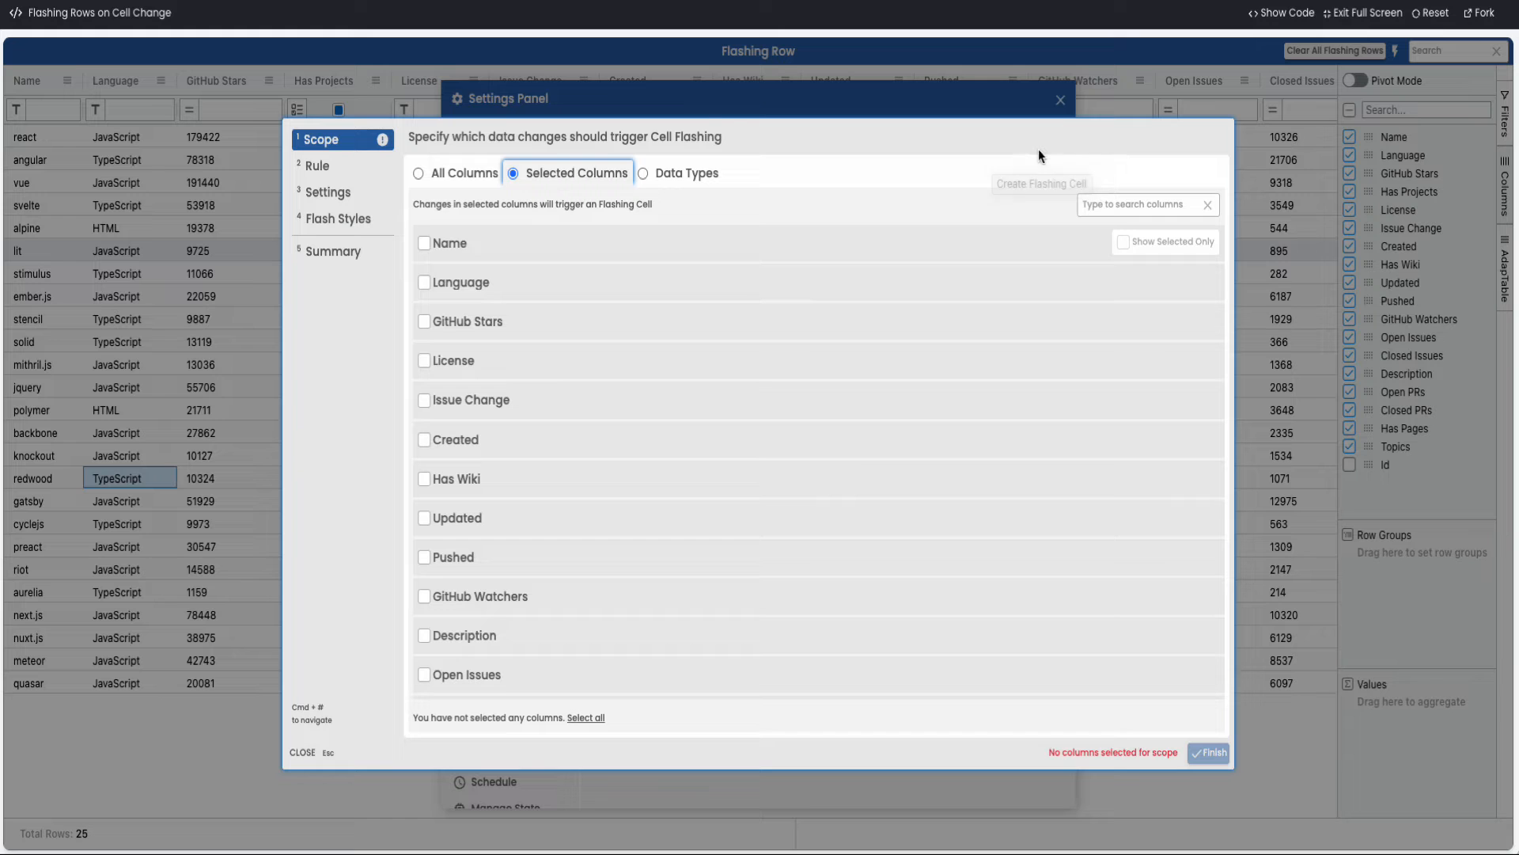
{"action": "left_click", "coordinate": [446, 175]}
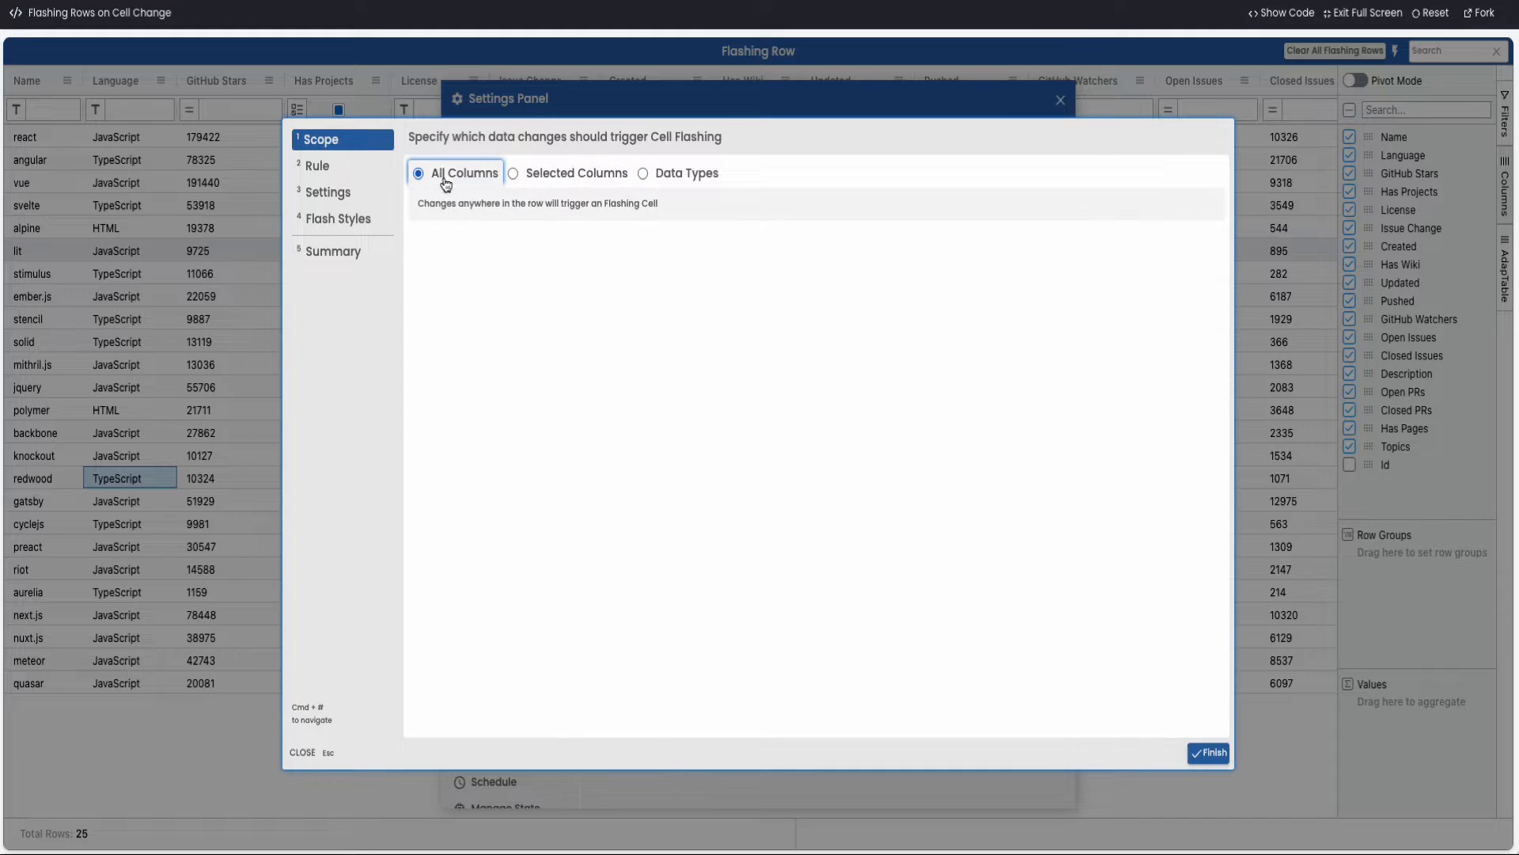
{"action": "left_click", "coordinate": [316, 167]}
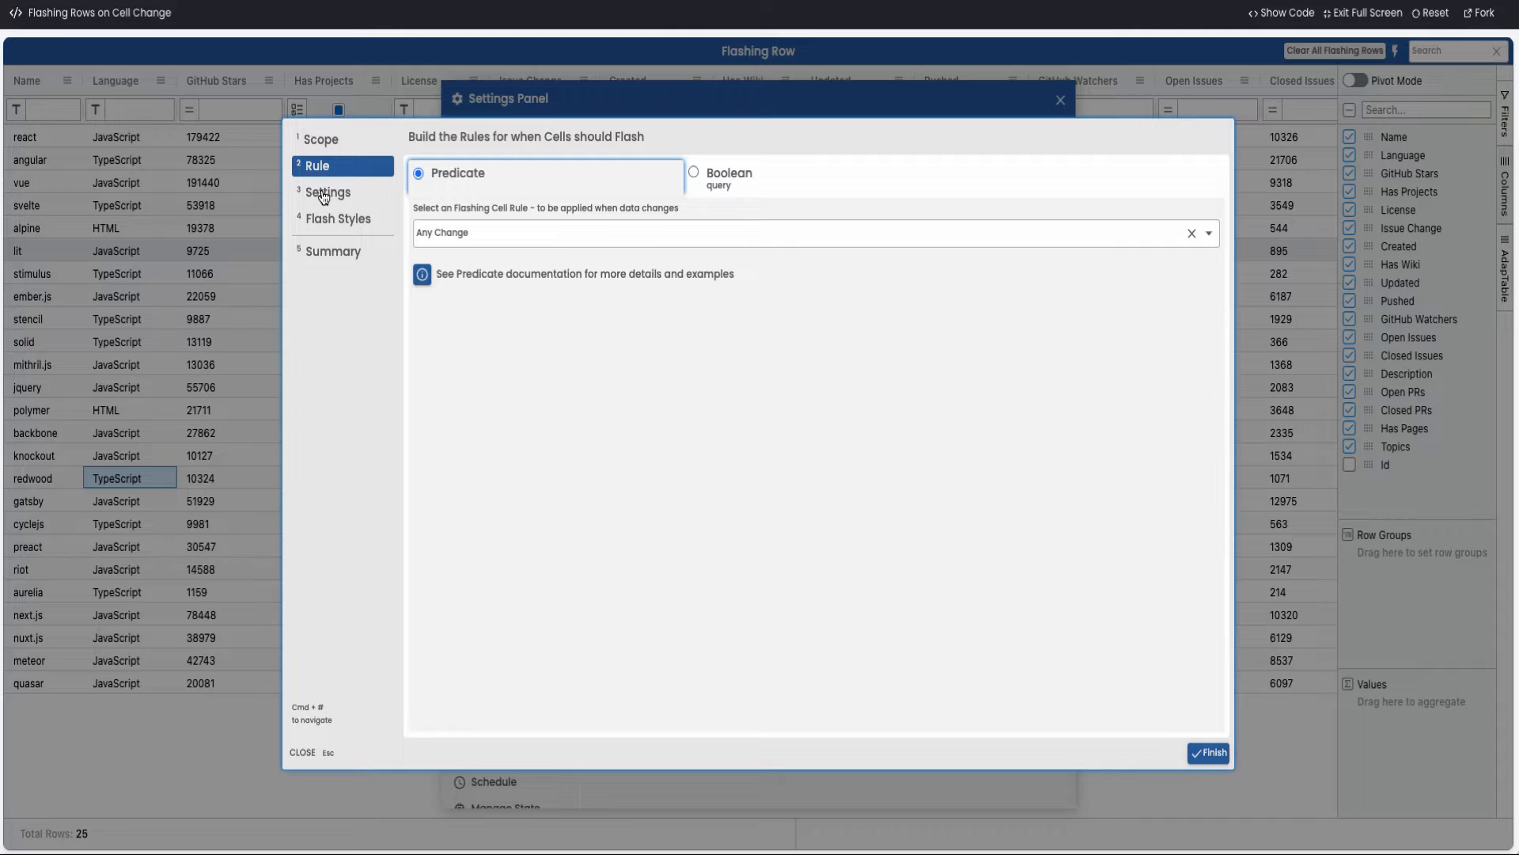
Set the flash duration to Always and the flash target to Row instead of Cell, and save the definition
{"action": "left_click", "coordinate": [320, 194]}
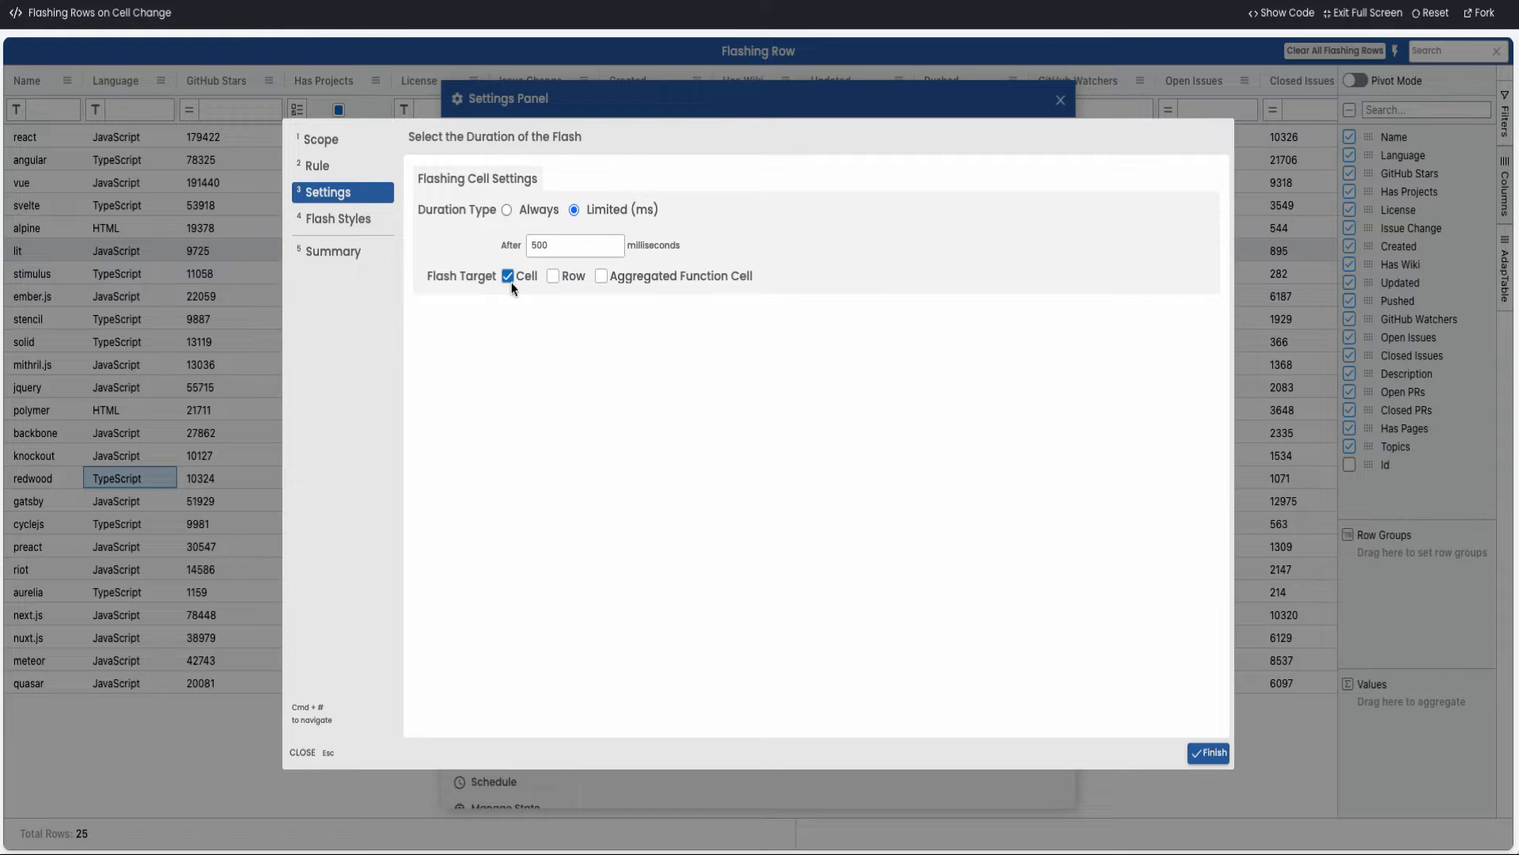
{"action": "left_click", "coordinate": [507, 211]}
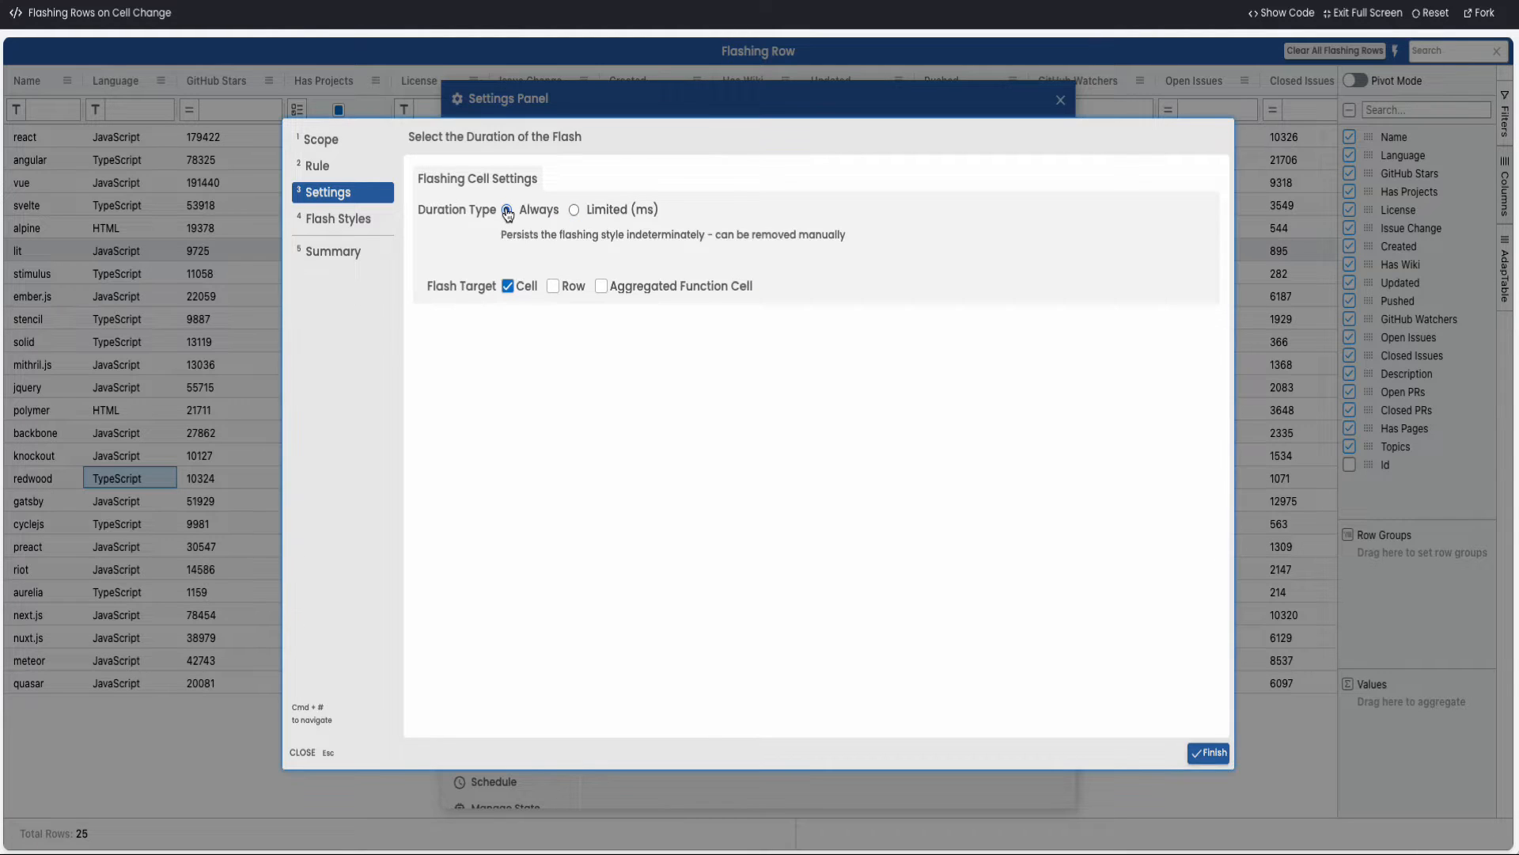
{"action": "left_click", "coordinate": [507, 289]}
{"action": "left_click", "coordinate": [552, 288]}
{"action": "left_click", "coordinate": [1209, 753]}
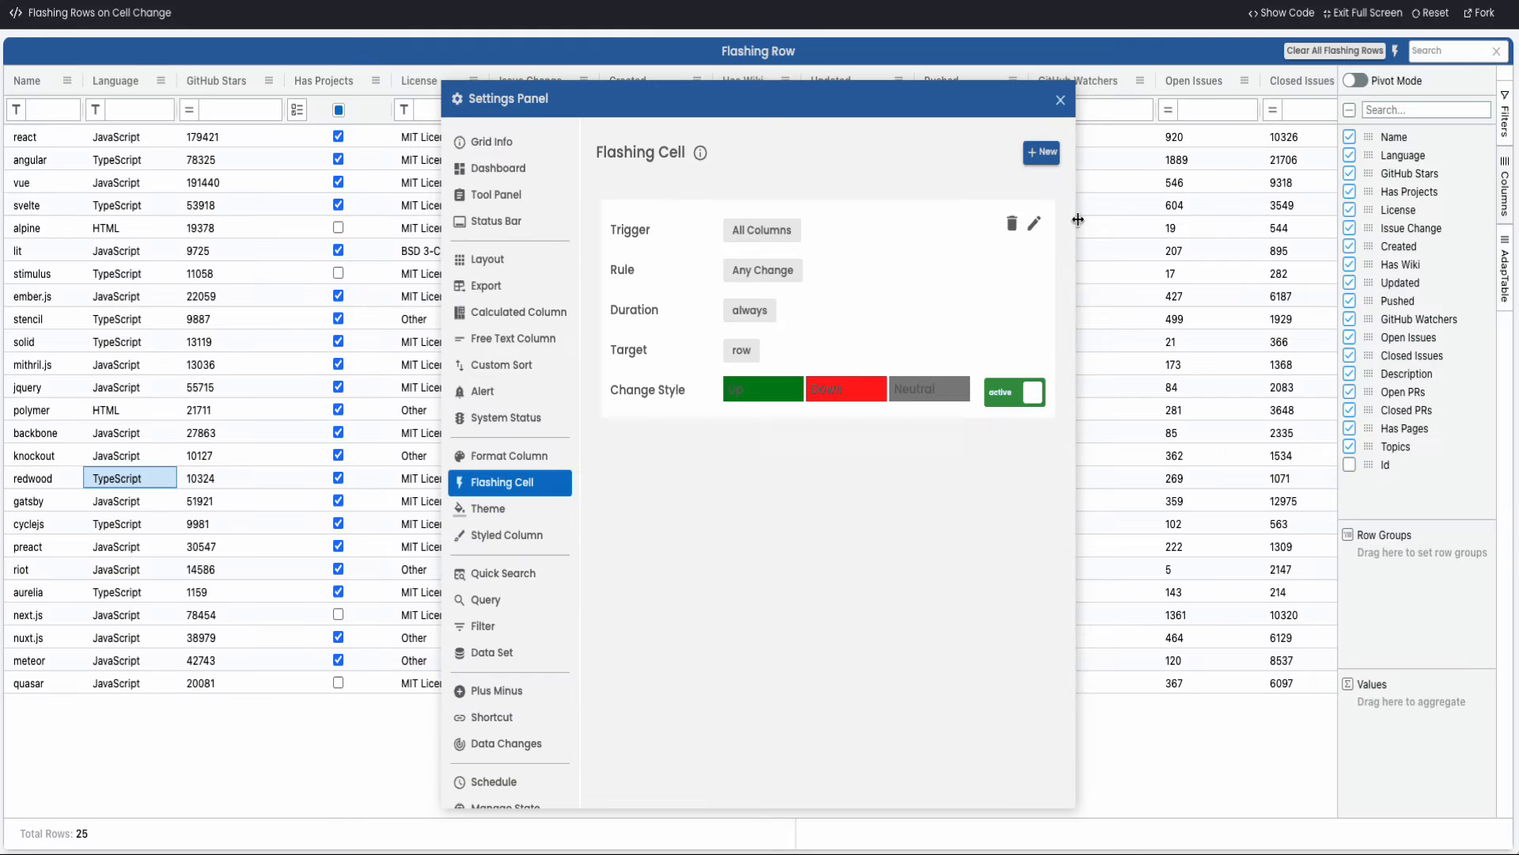
{"action": "left_click", "coordinate": [1061, 101]}
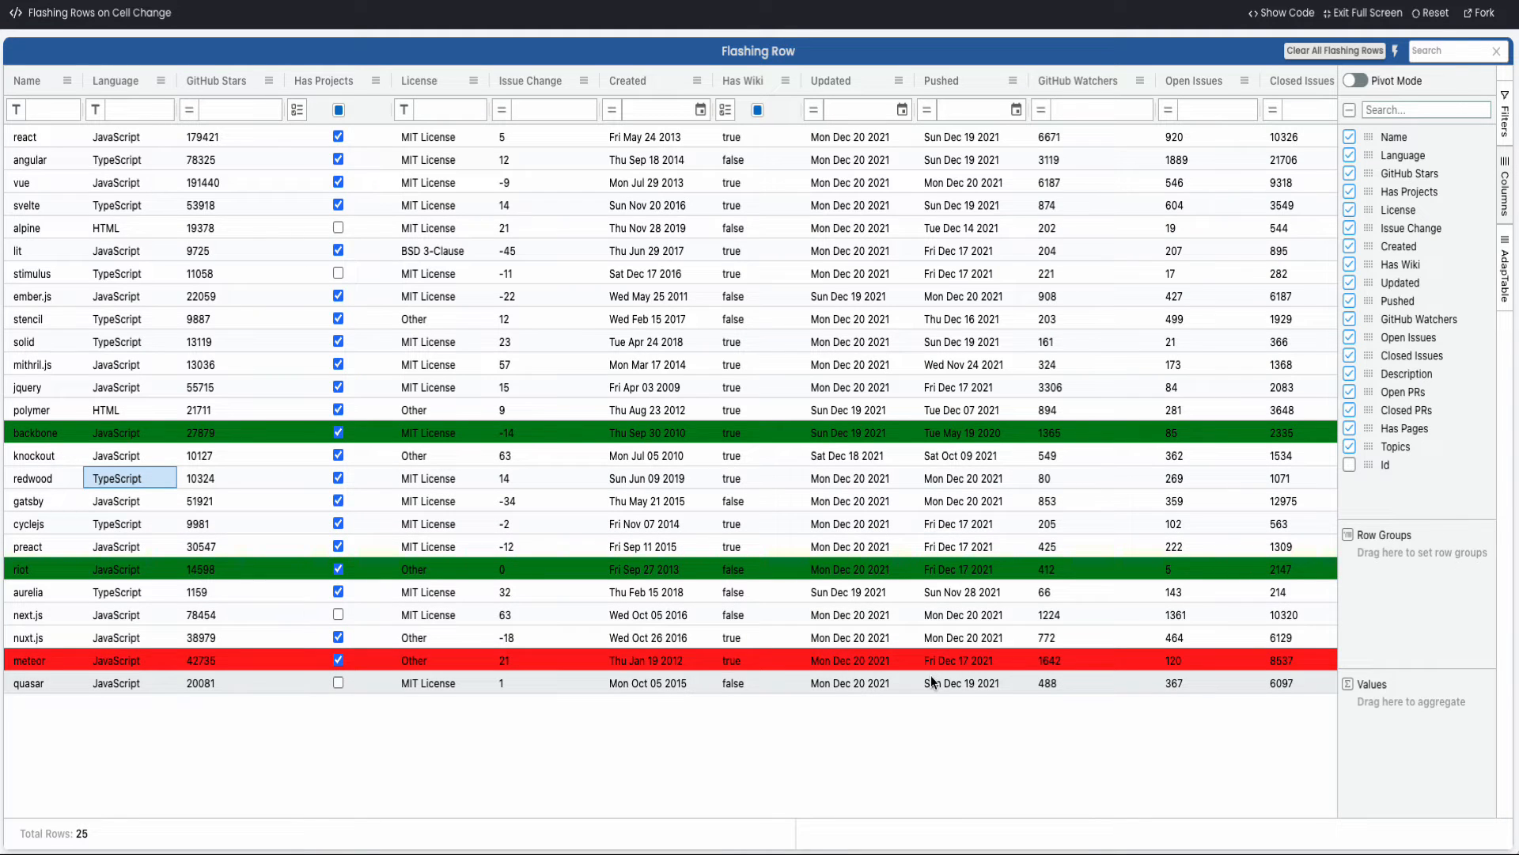
Clear the flashing on the riot and backbone rows individually, and clear all remaining flashing rows at once
{"action": "right_click", "coordinate": [890, 565]}
{"action": "left_click", "coordinate": [922, 569]}
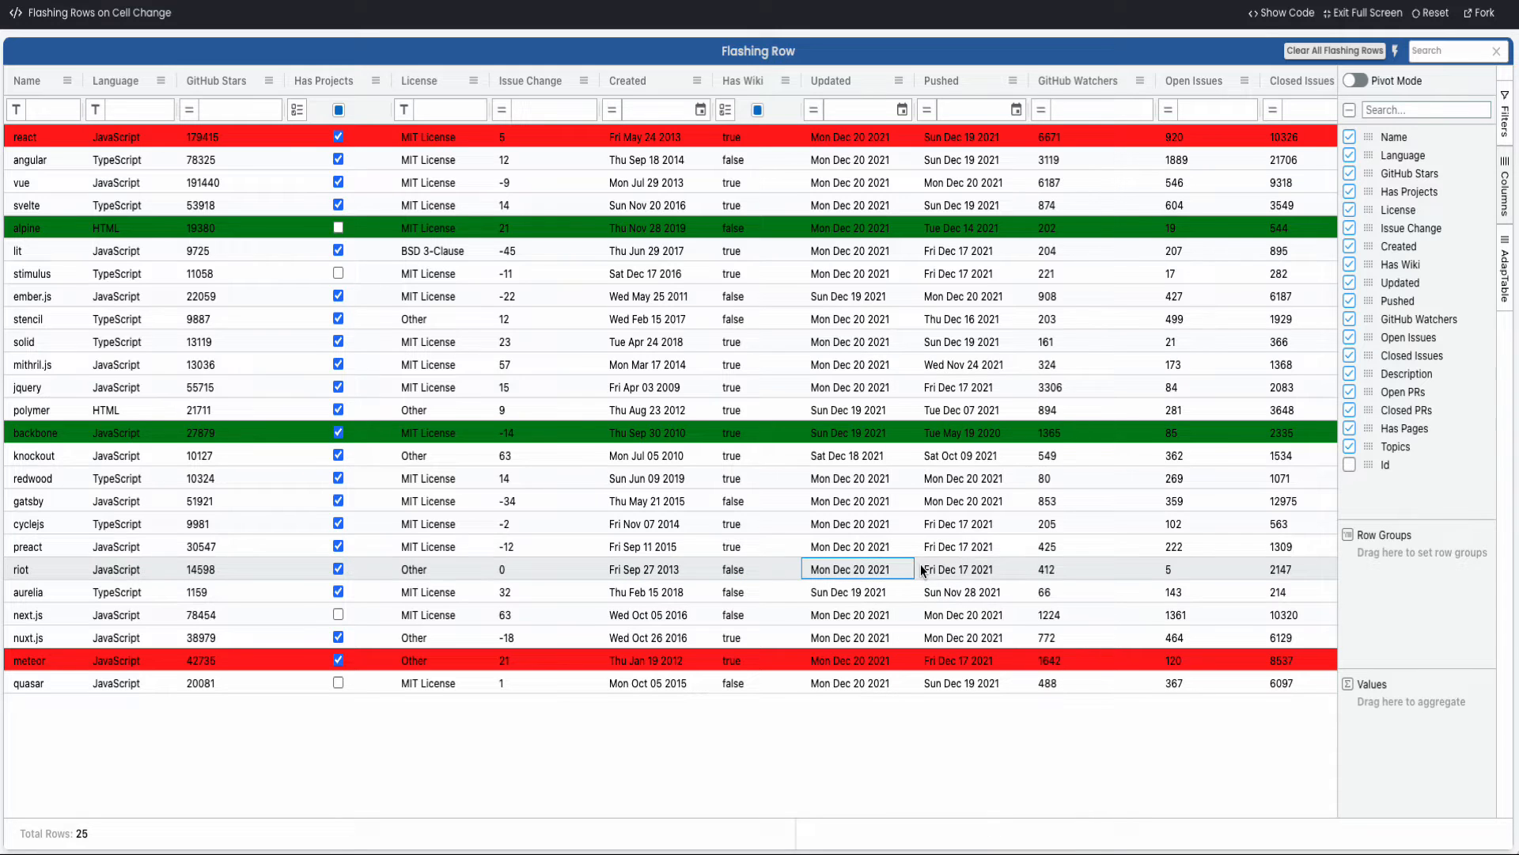
{"action": "right_click", "coordinate": [887, 432]}
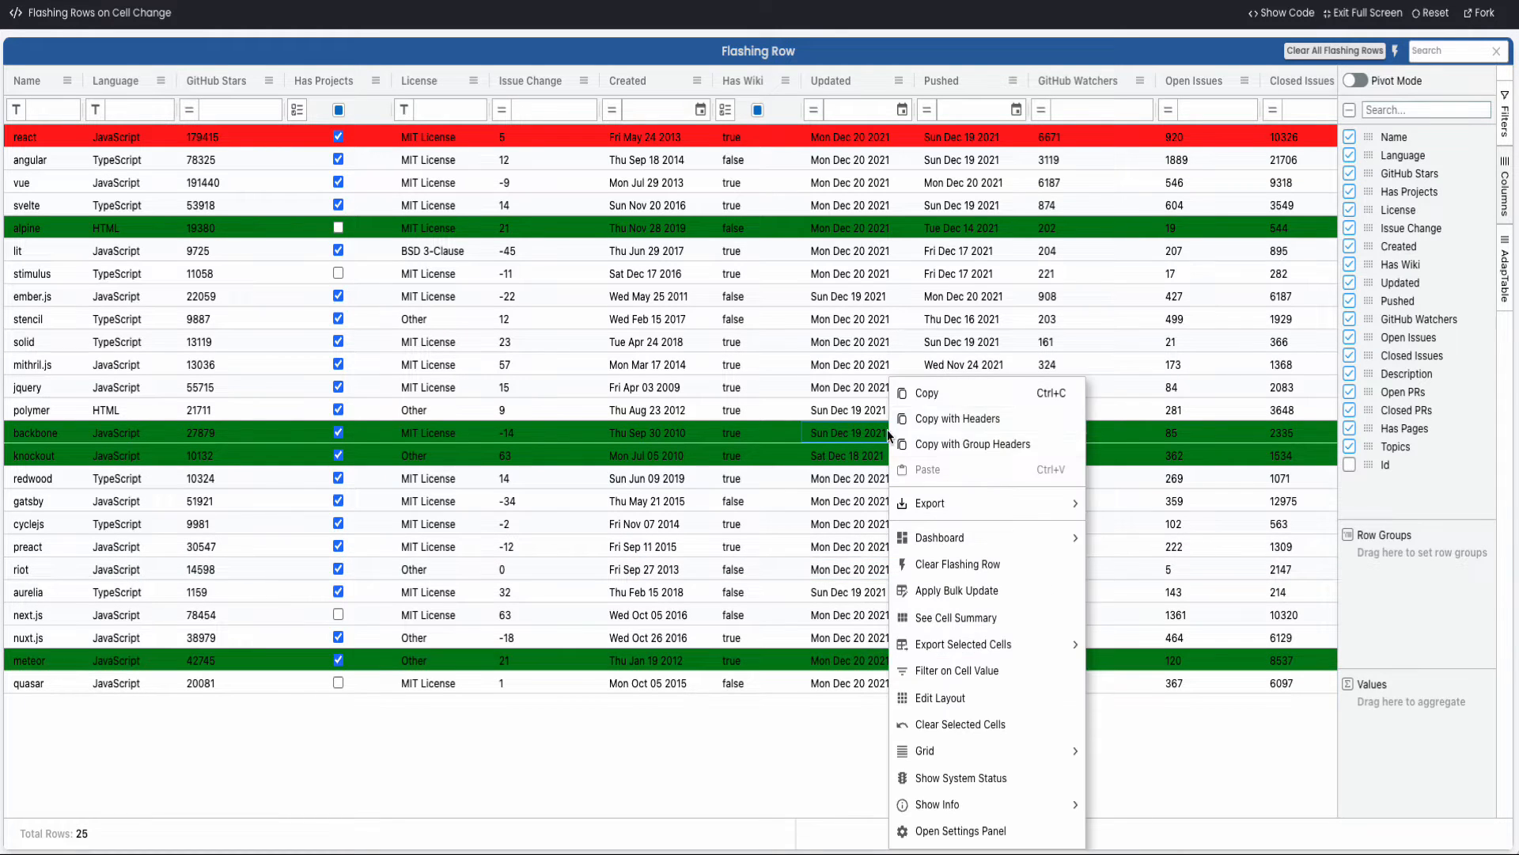
{"action": "left_click", "coordinate": [949, 574]}
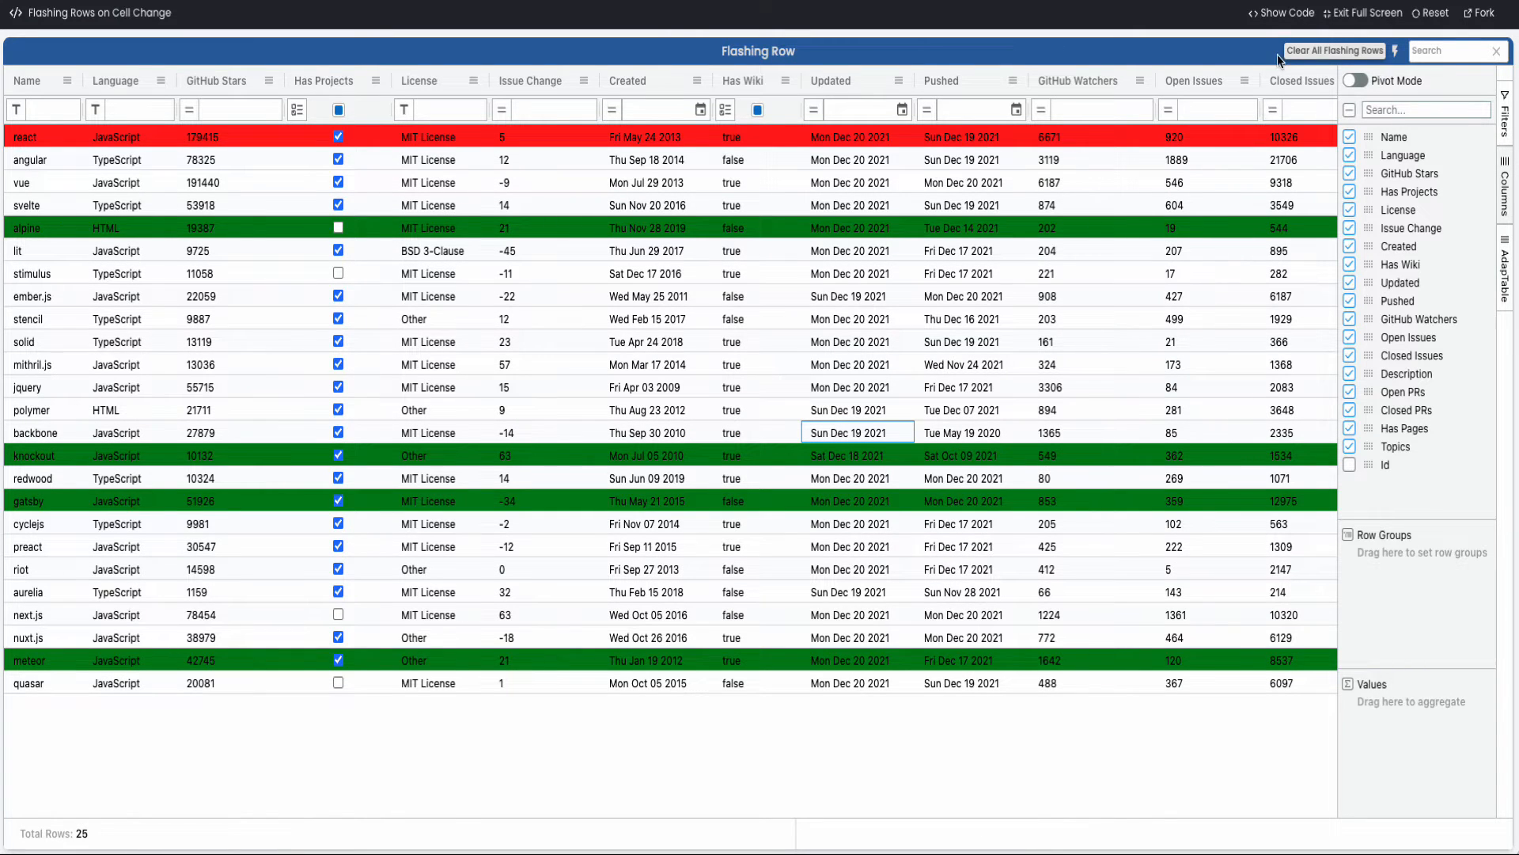
{"action": "left_click", "coordinate": [1344, 52]}
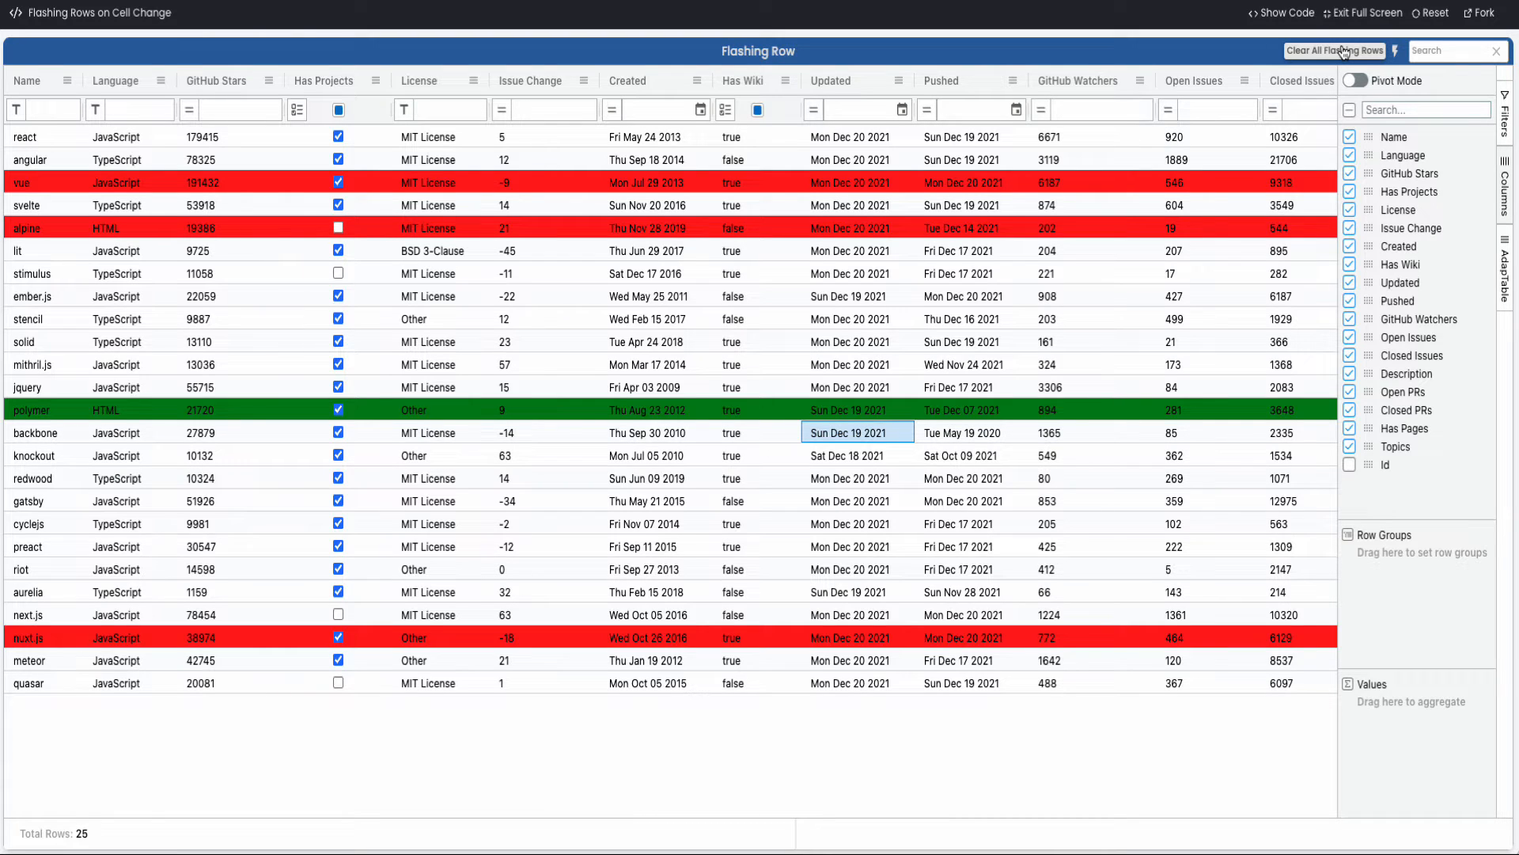
Deactivate the existing All Columns flashing definition and clear all flashing rows in the grid
{"action": "left_click", "coordinate": [1395, 51]}
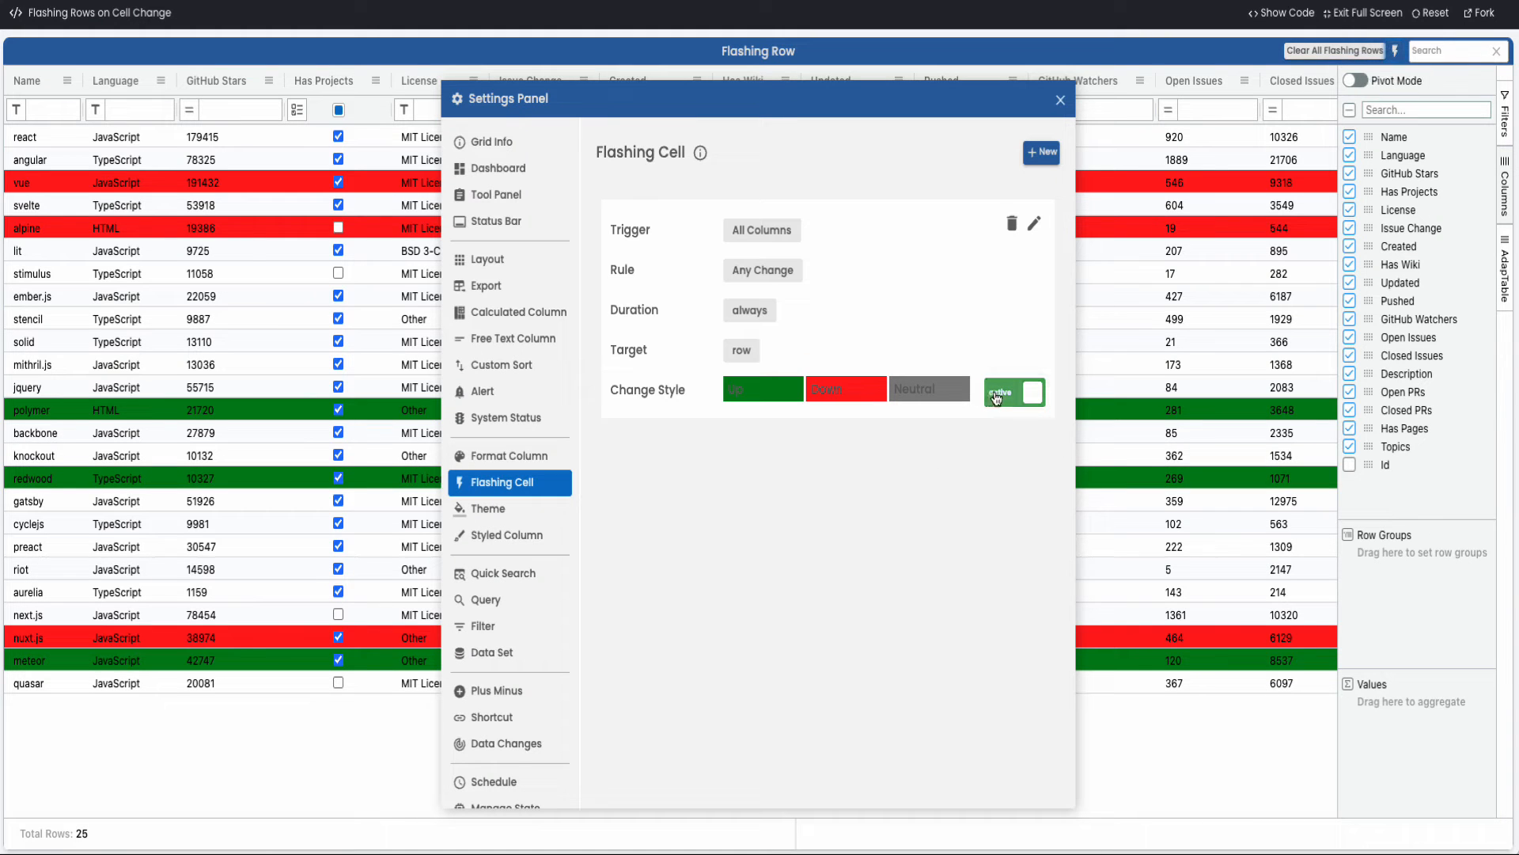
{"action": "left_click", "coordinate": [1003, 395]}
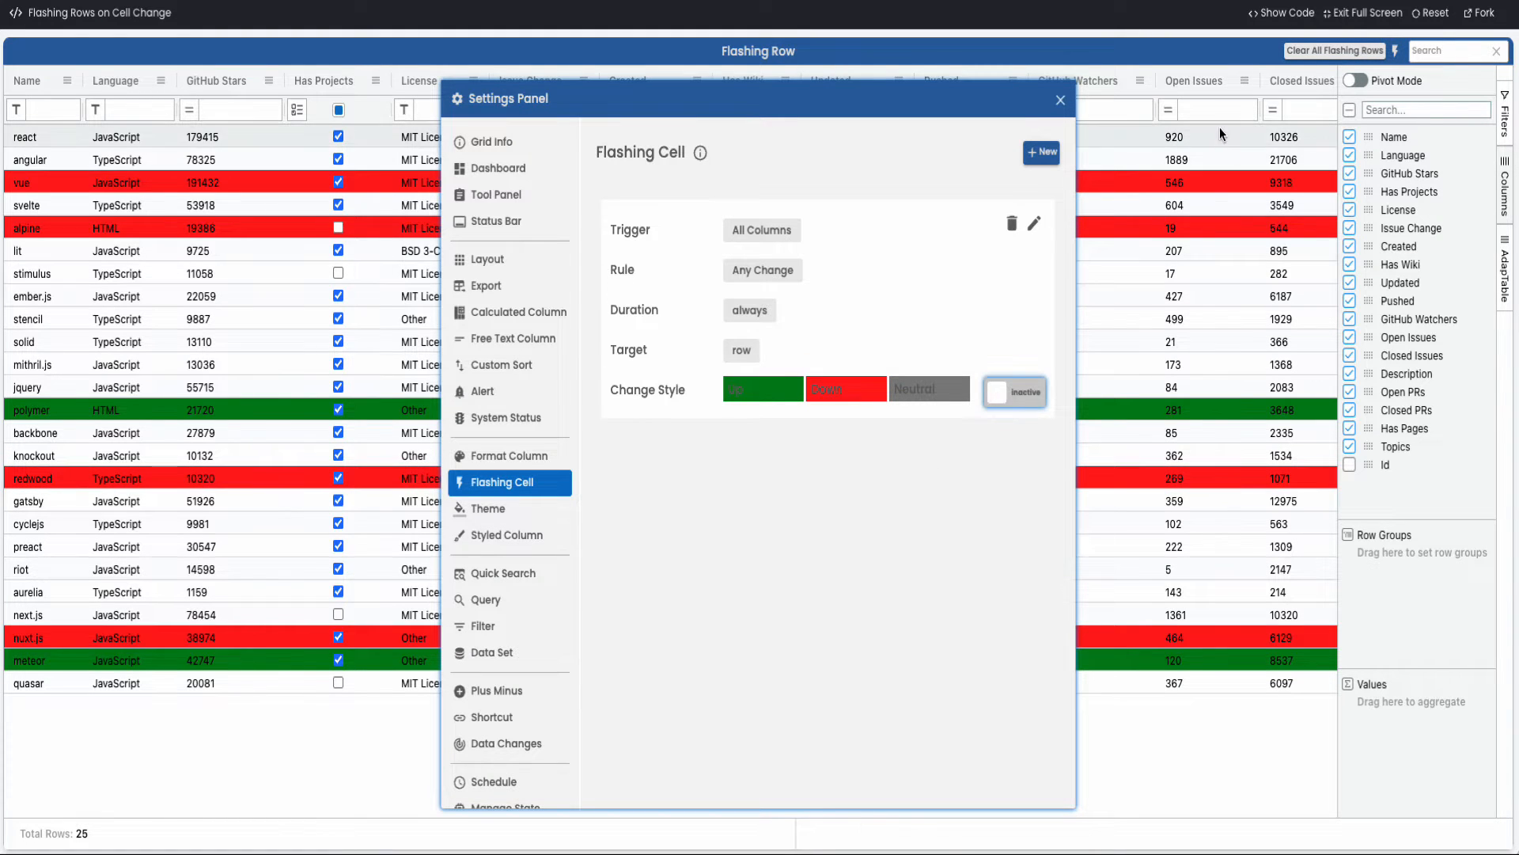
{"action": "left_click", "coordinate": [1303, 52]}
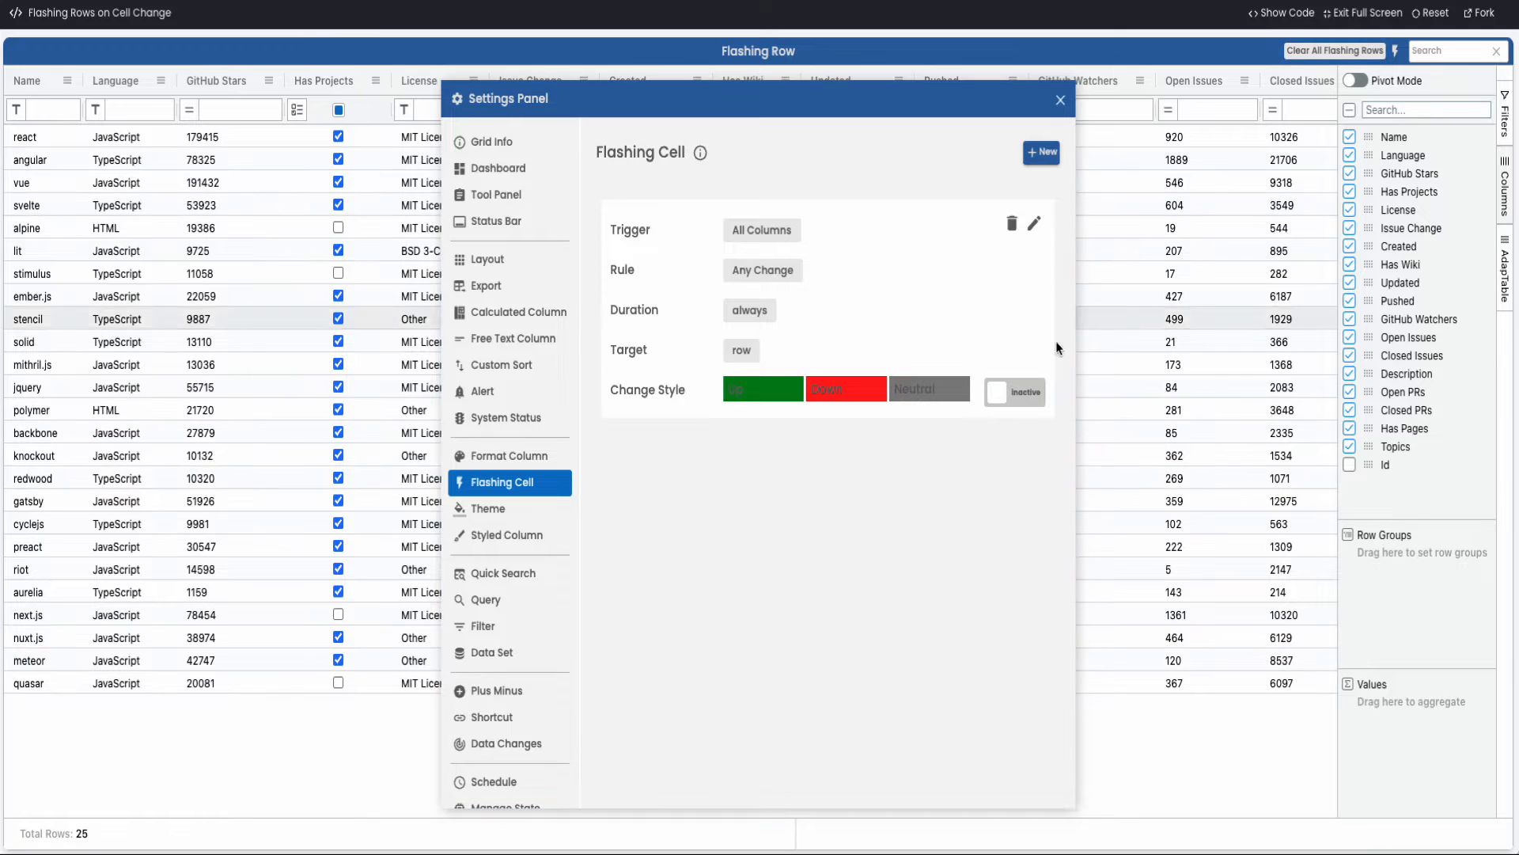
Create a second flashing cell definition scoped to All Columns, with a Boolean query as its rule type
{"action": "left_click", "coordinate": [1042, 155]}
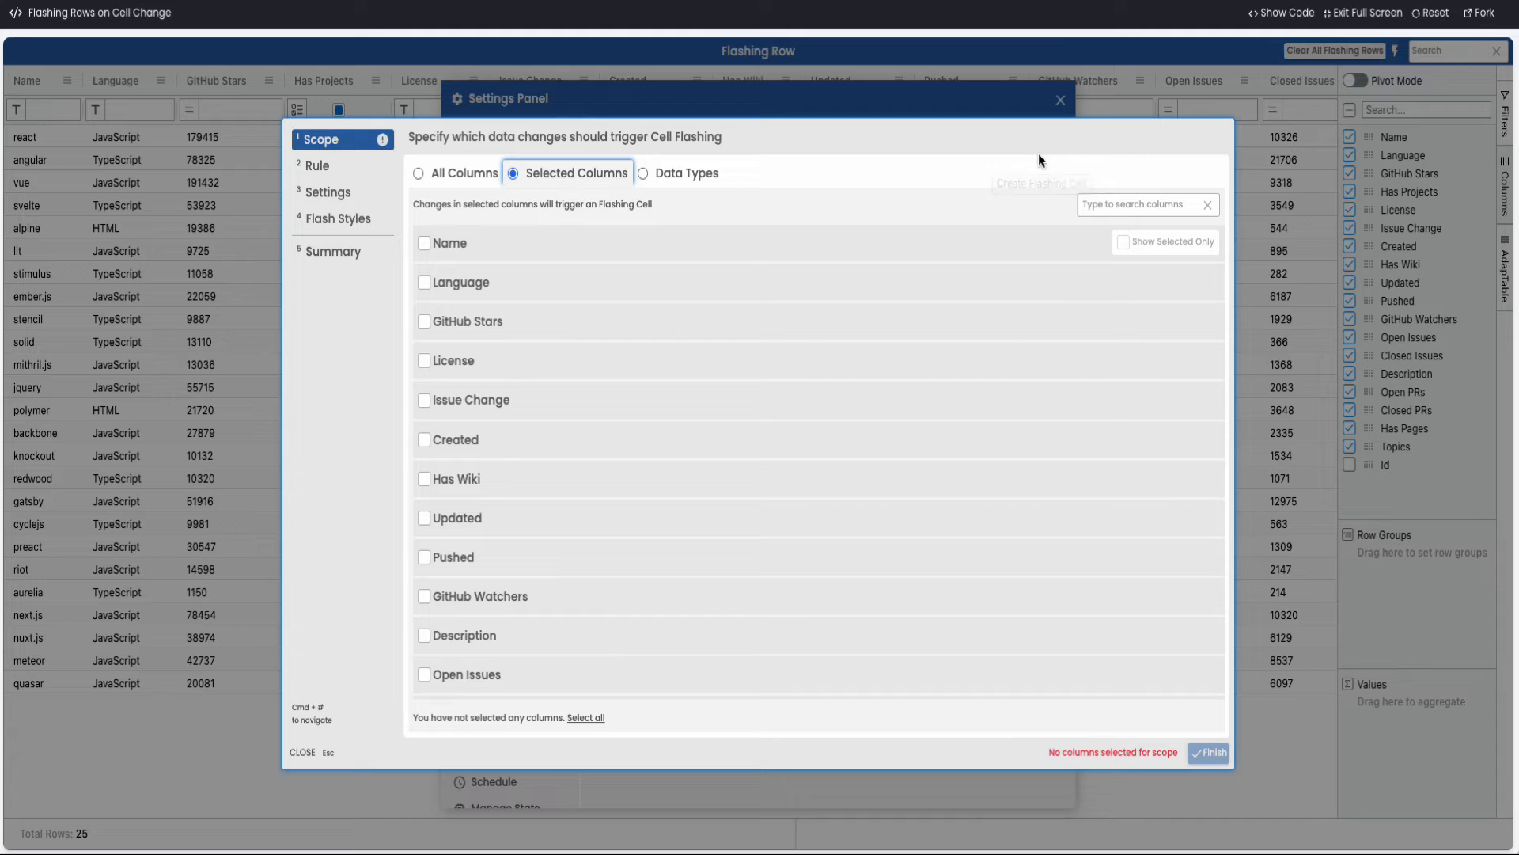
{"action": "left_click", "coordinate": [457, 181]}
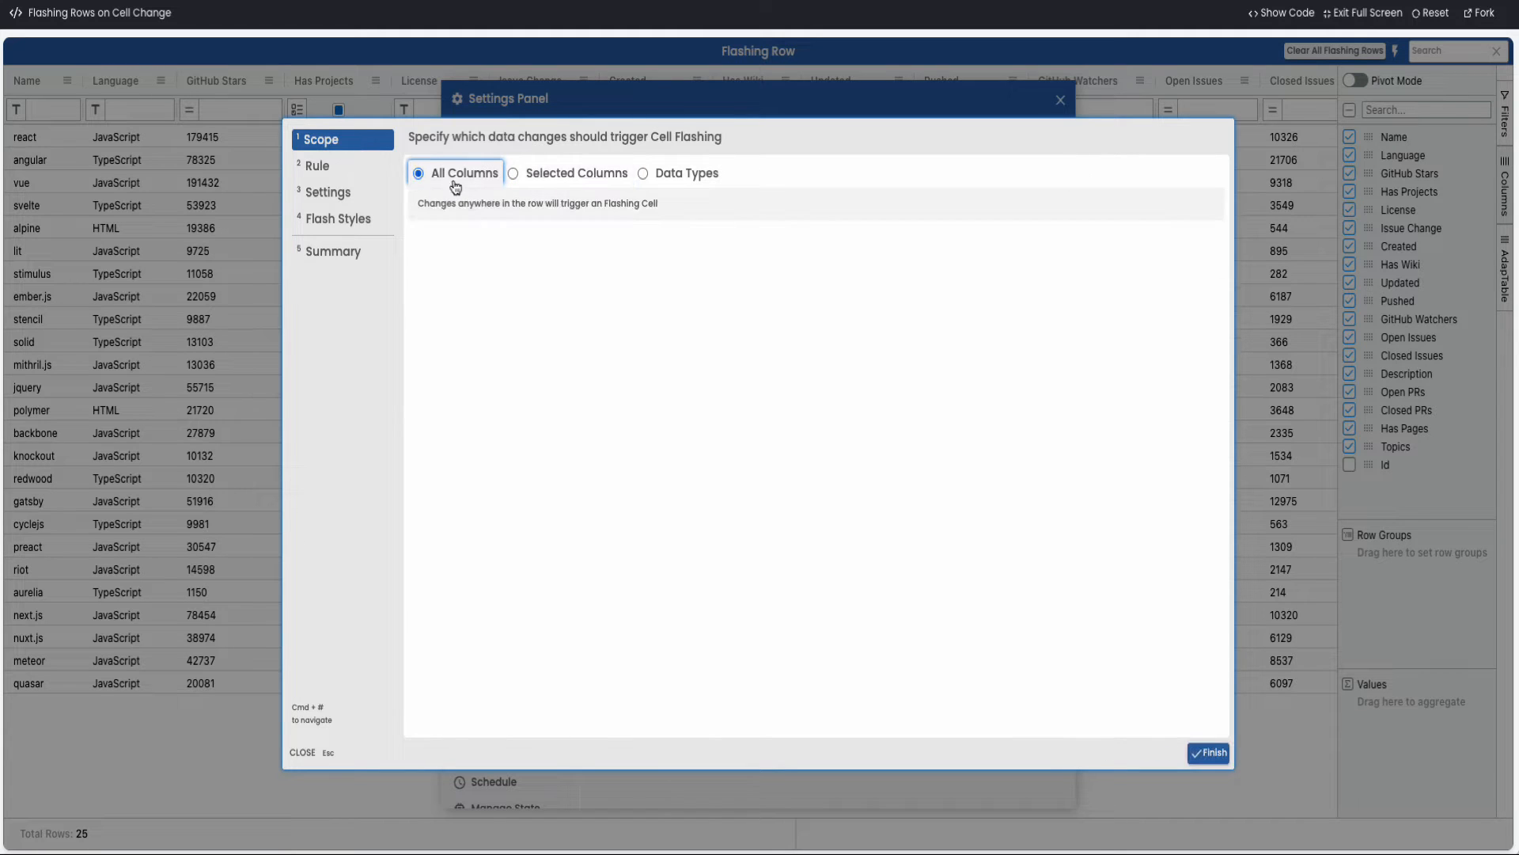
{"action": "left_click", "coordinate": [318, 167]}
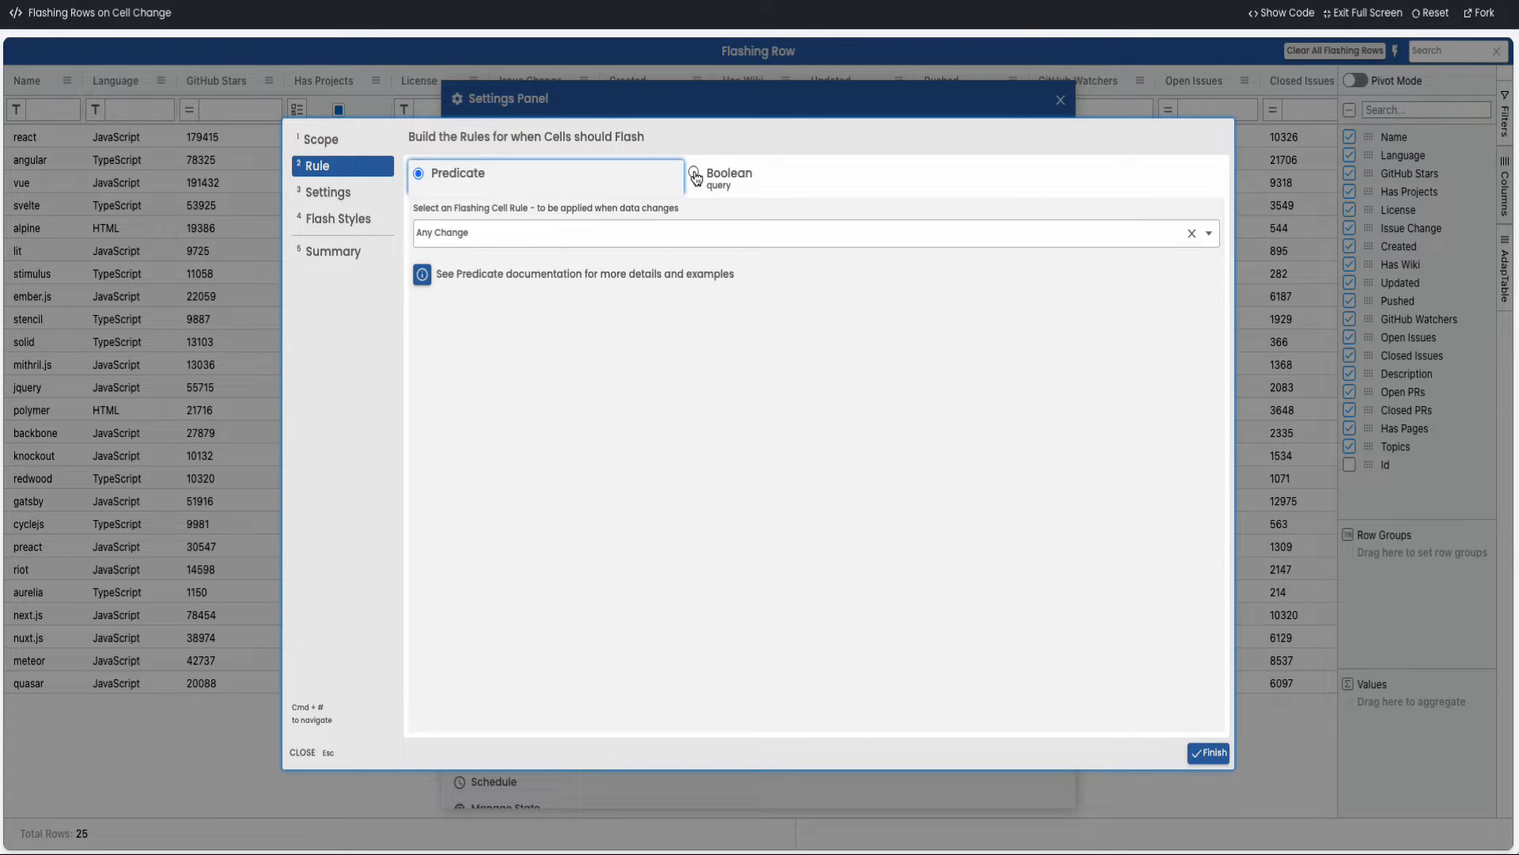
{"action": "left_click", "coordinate": [695, 233]}
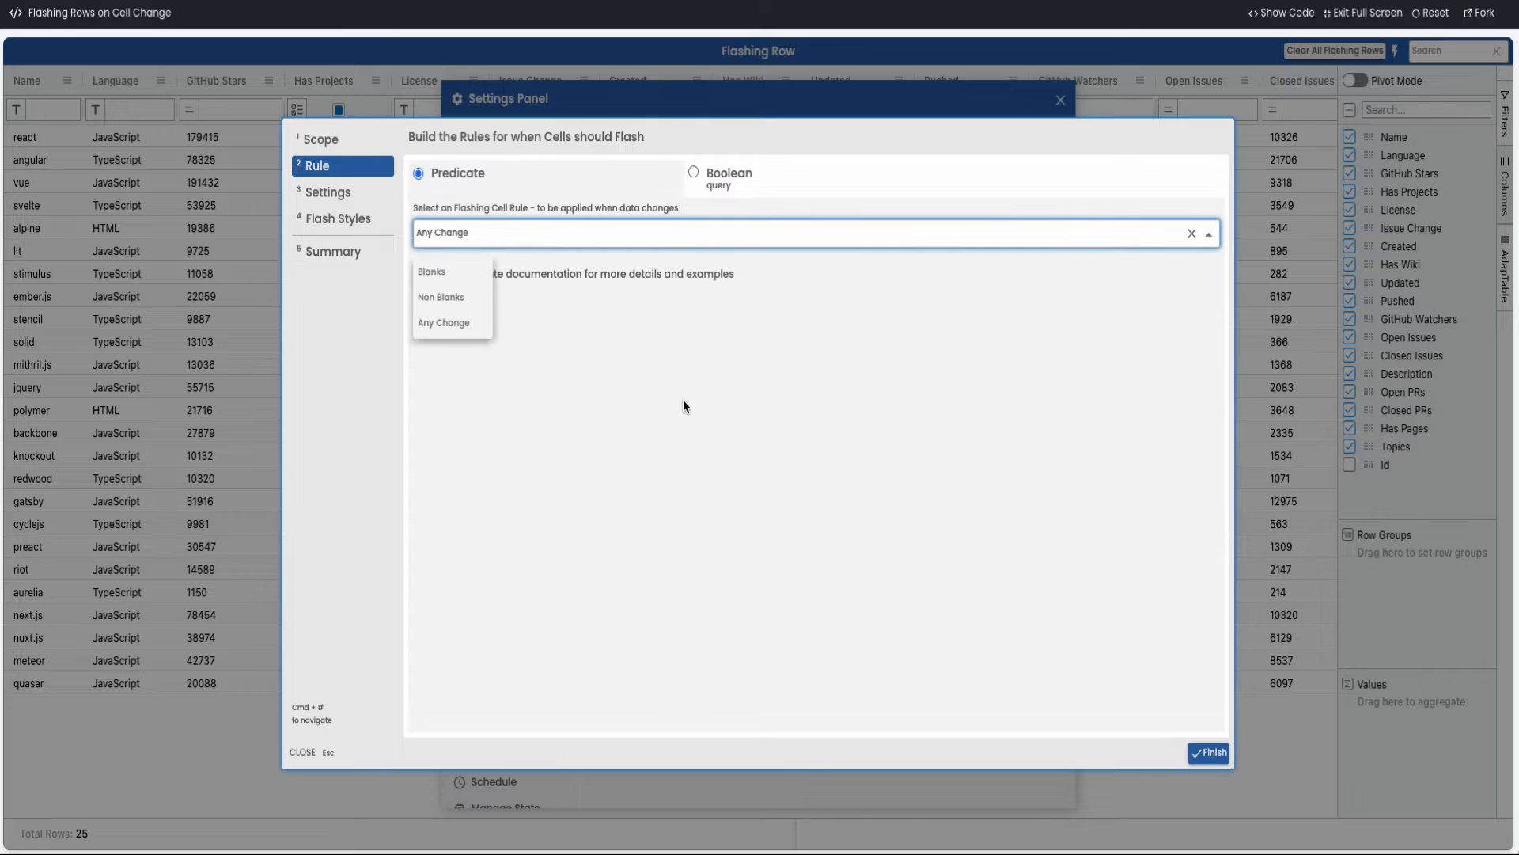
{"action": "left_click", "coordinate": [716, 176]}
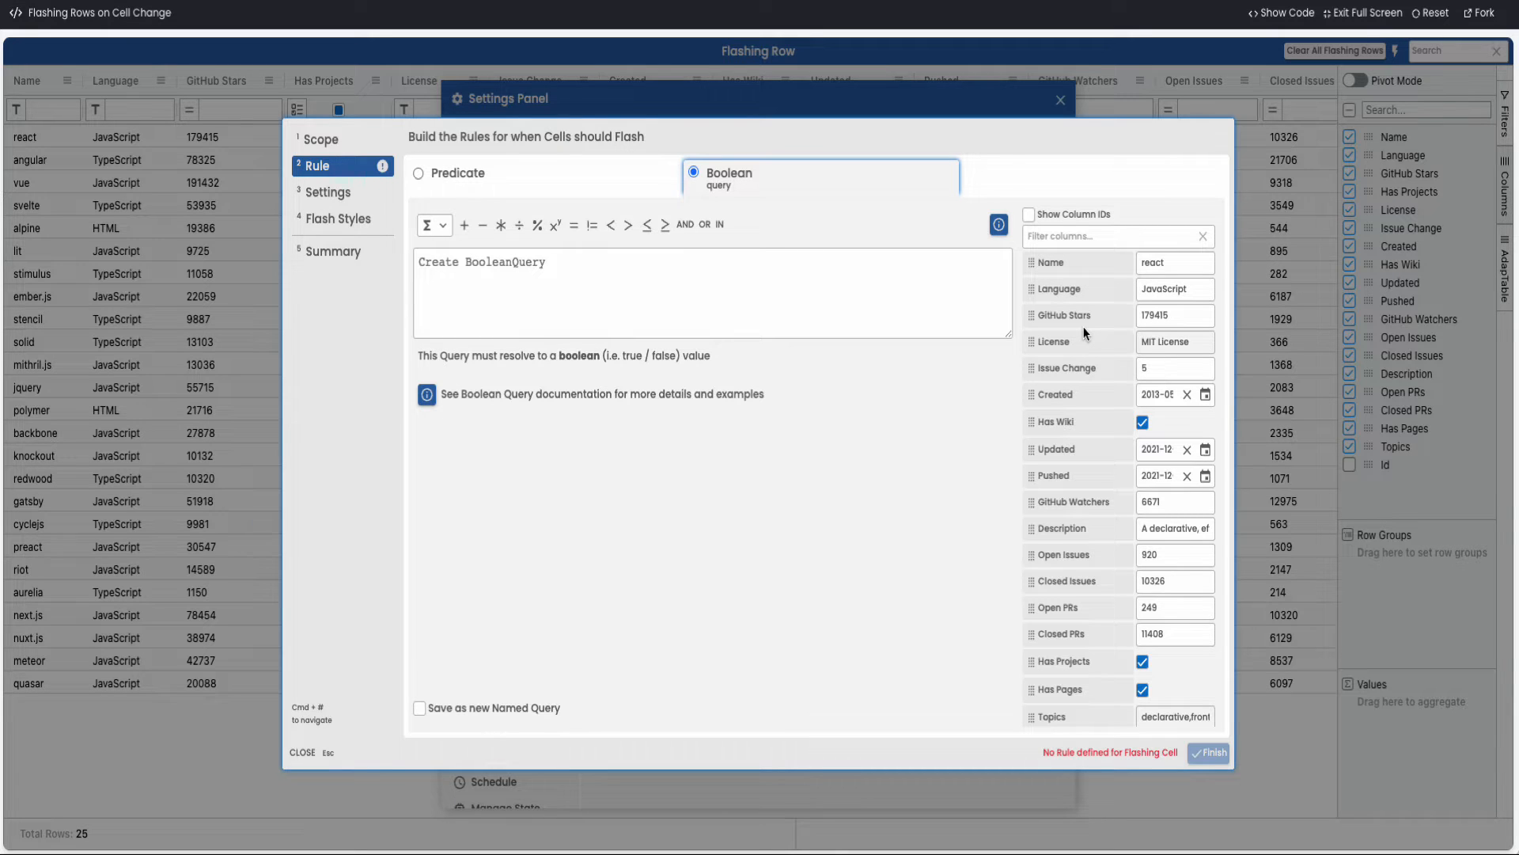
Look through the available query functions and define the Boolean query as [language] = 'TypeScript'
{"action": "left_click", "coordinate": [433, 225]}
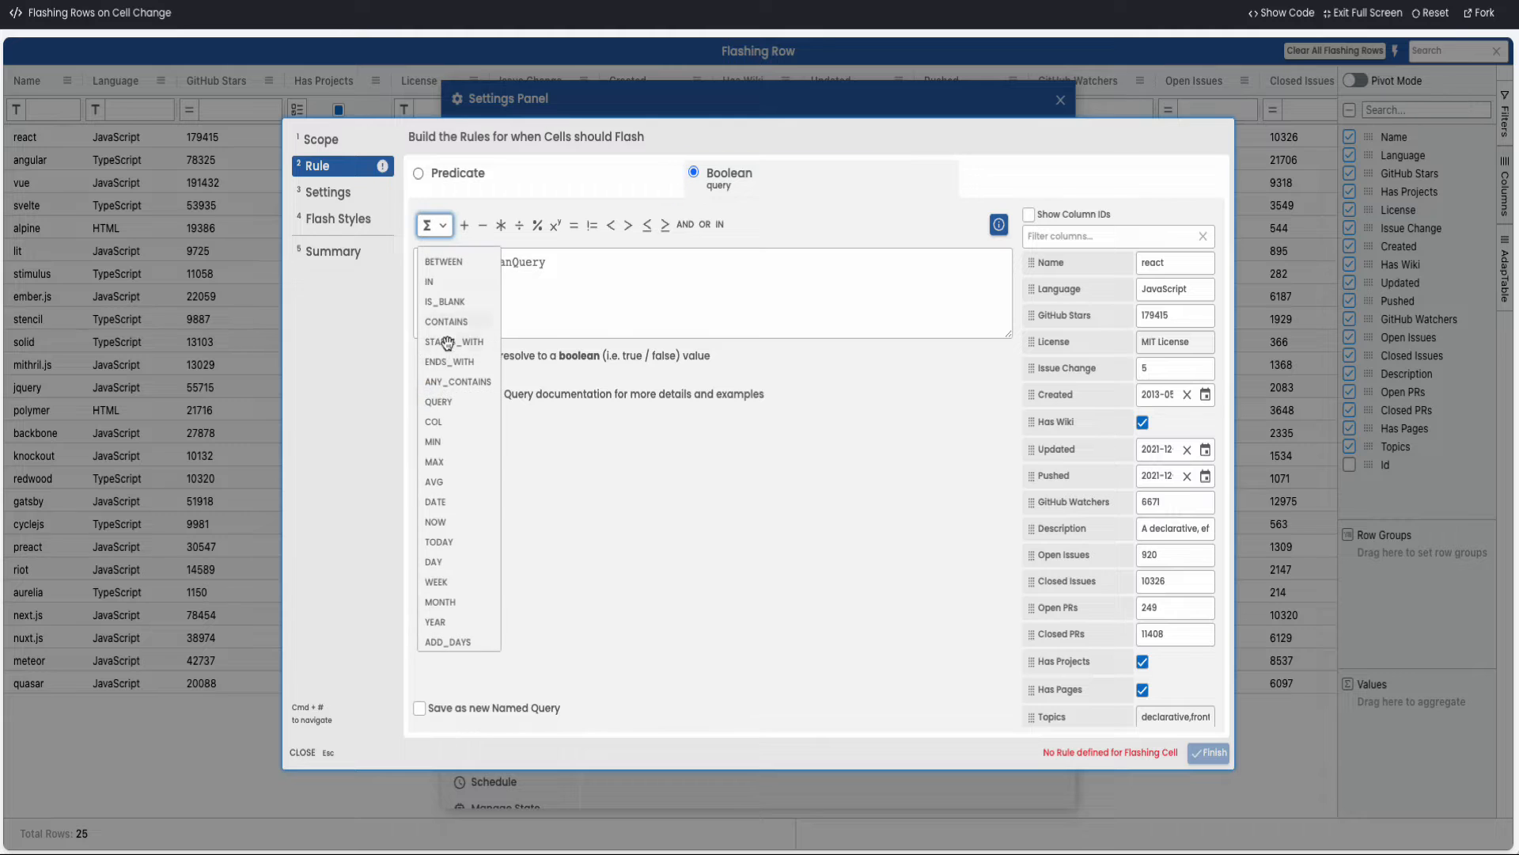
{"action": "scroll", "coordinate": [447, 342], "scroll_direction": "down", "scroll_amount": 4}
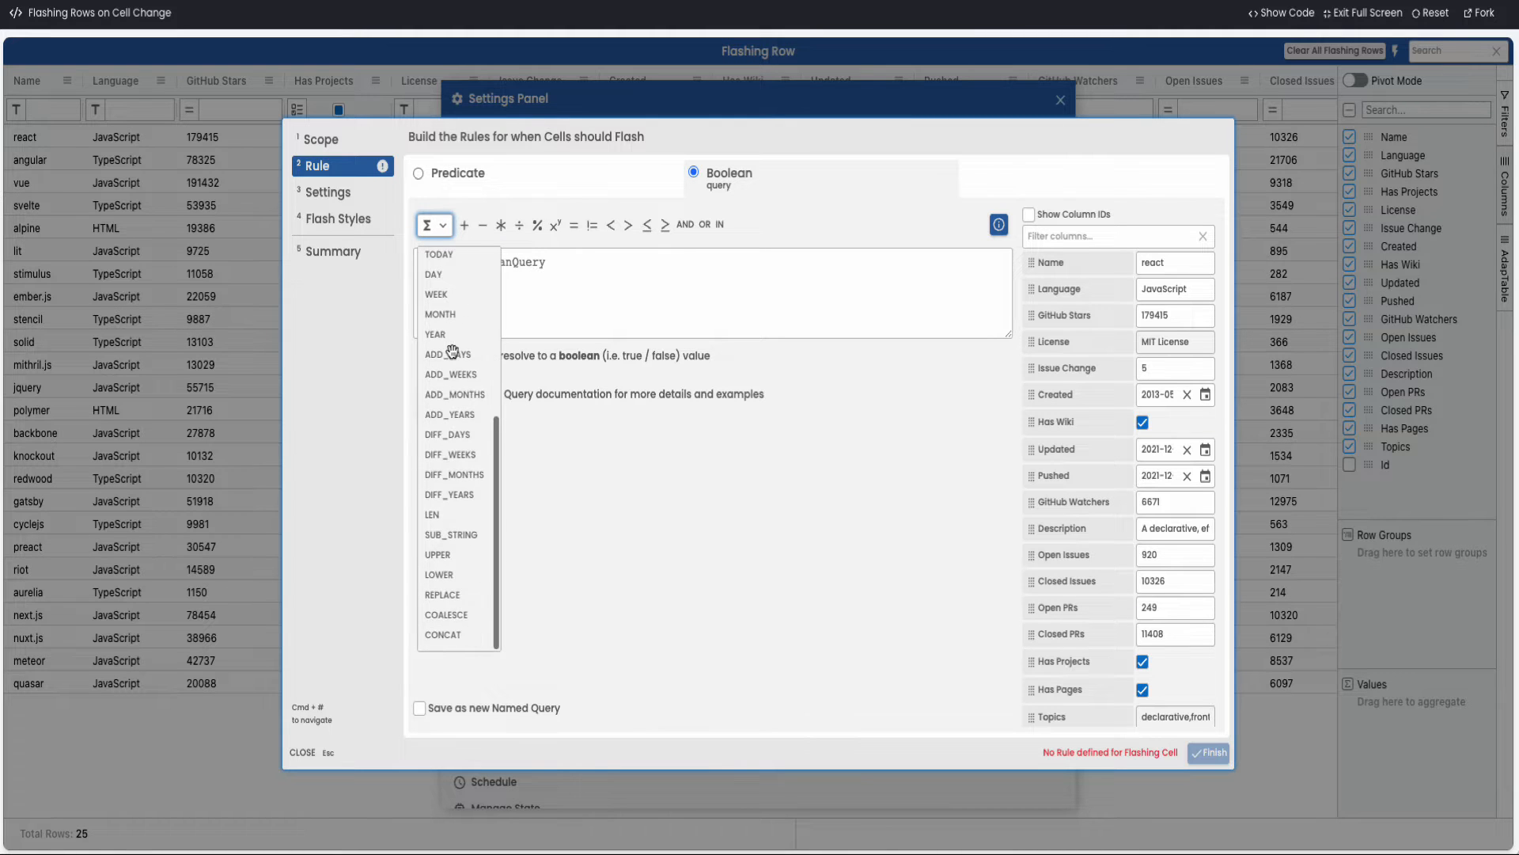
{"action": "left_click", "coordinate": [717, 300]}
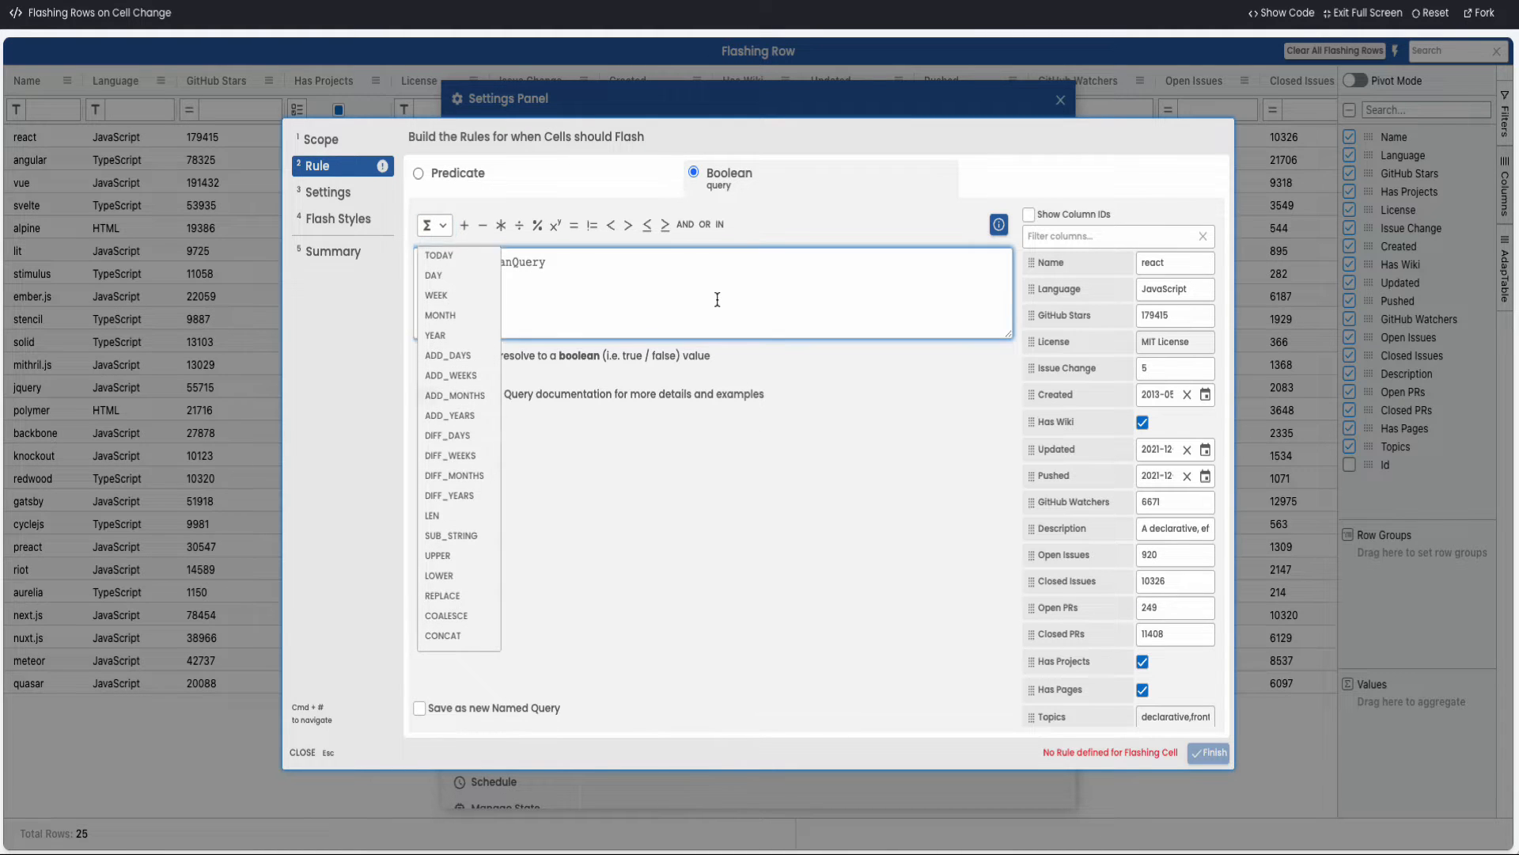
{"action": "left_click", "coordinate": [1085, 291]}
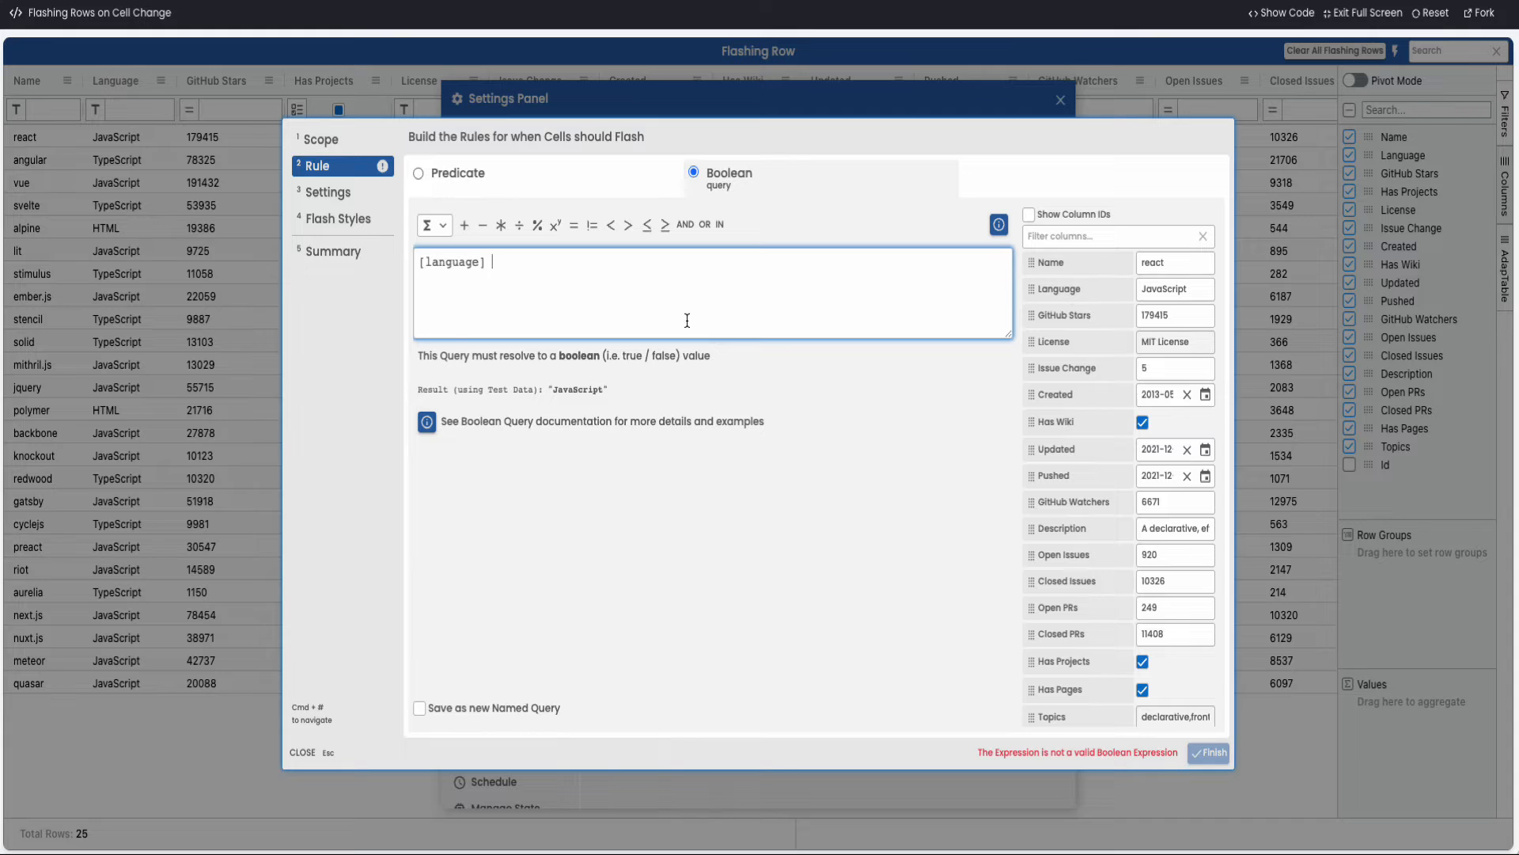
{"action": "type", "text": "="}
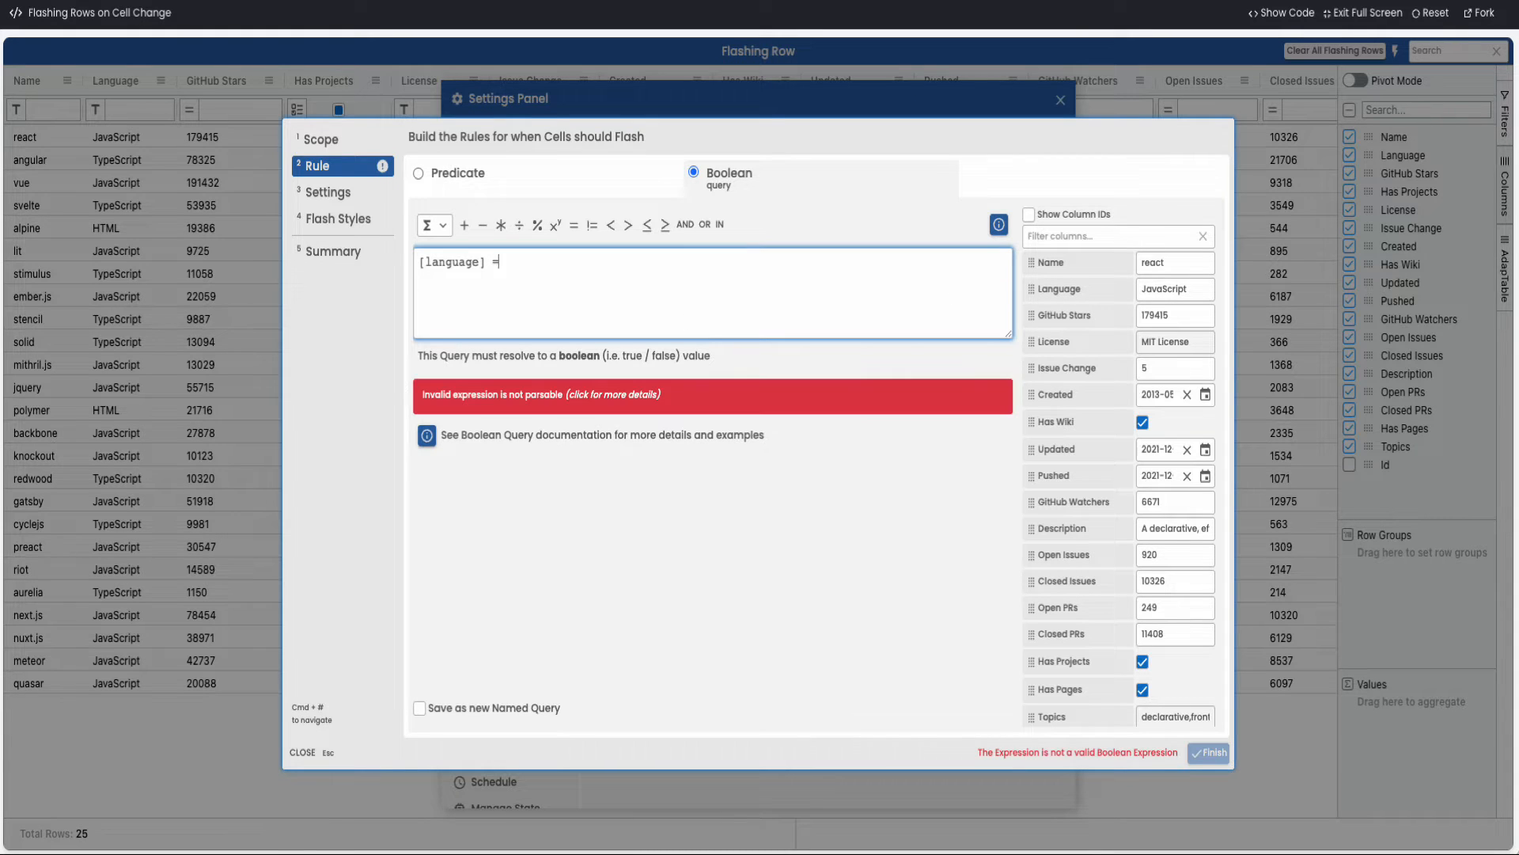
{"action": "type", "text": " 'TypeScript'"}
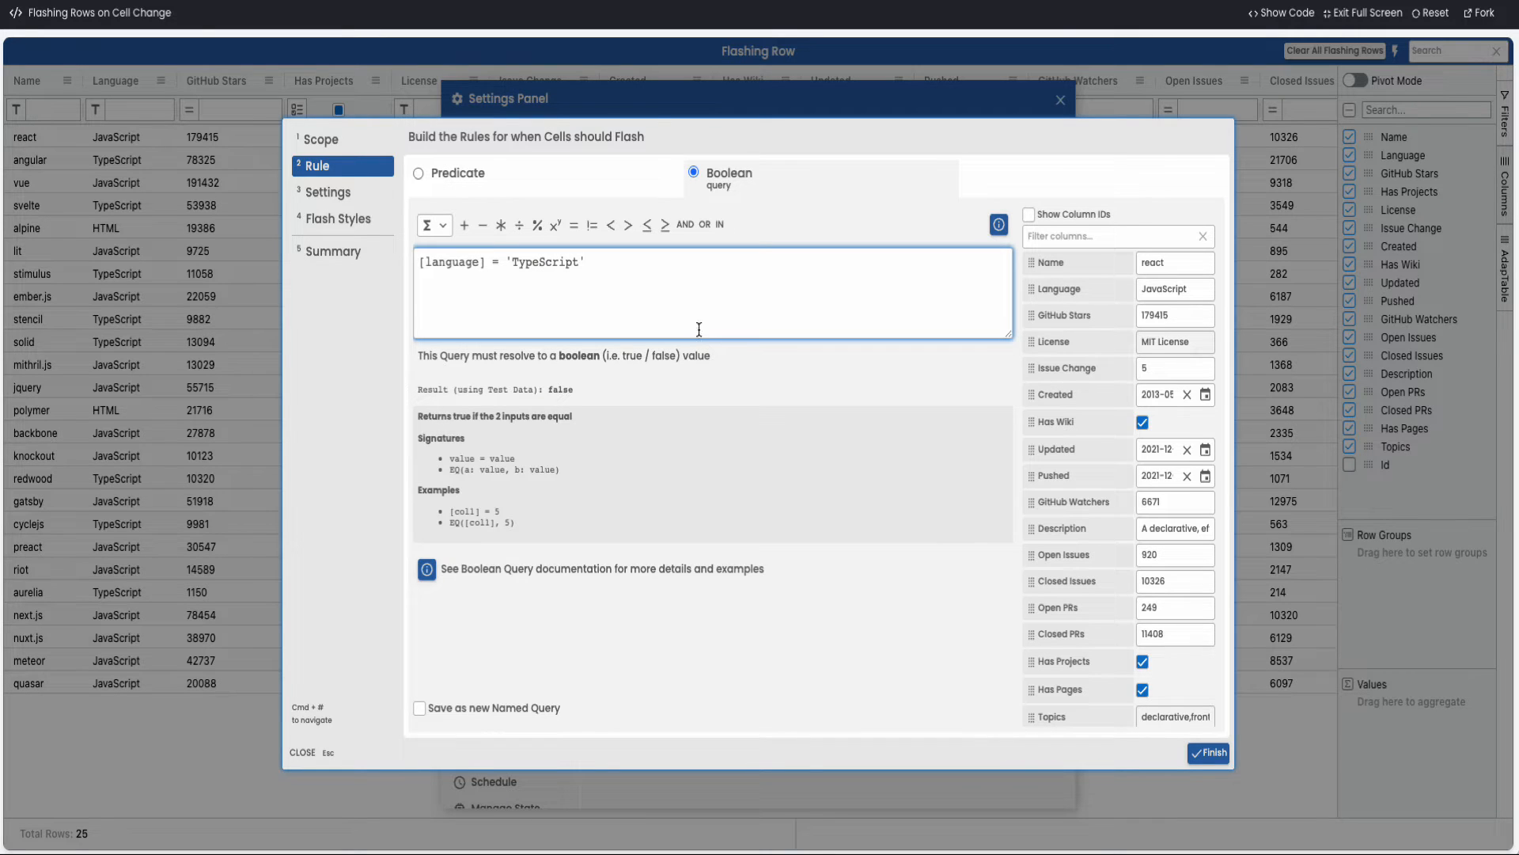
Set the second definition's flash target to Row instead of Cell and its duration type to Always
{"action": "left_click", "coordinate": [340, 194]}
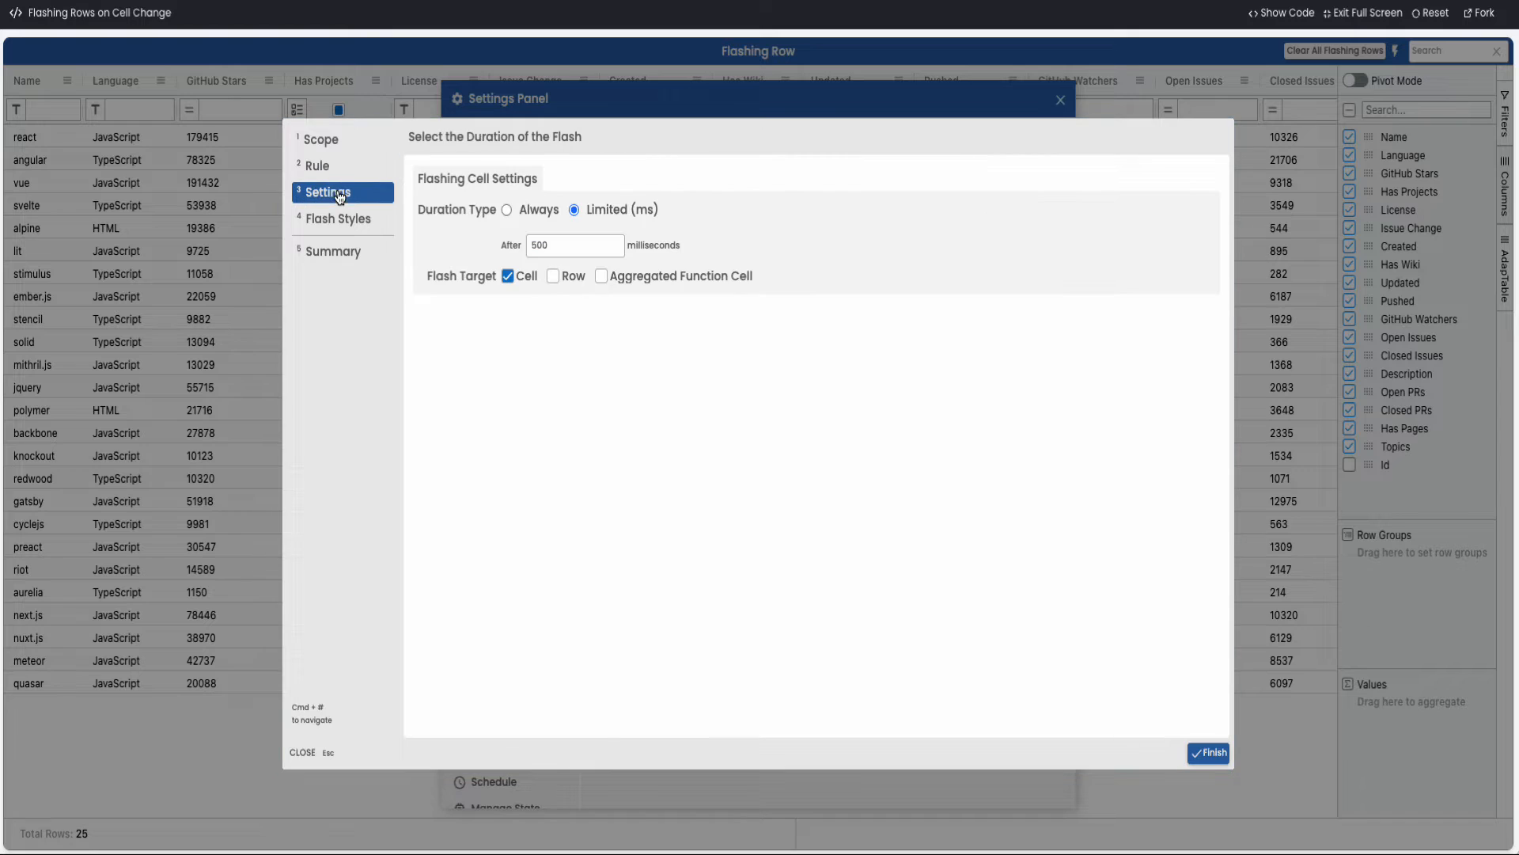
{"action": "left_click", "coordinate": [514, 275]}
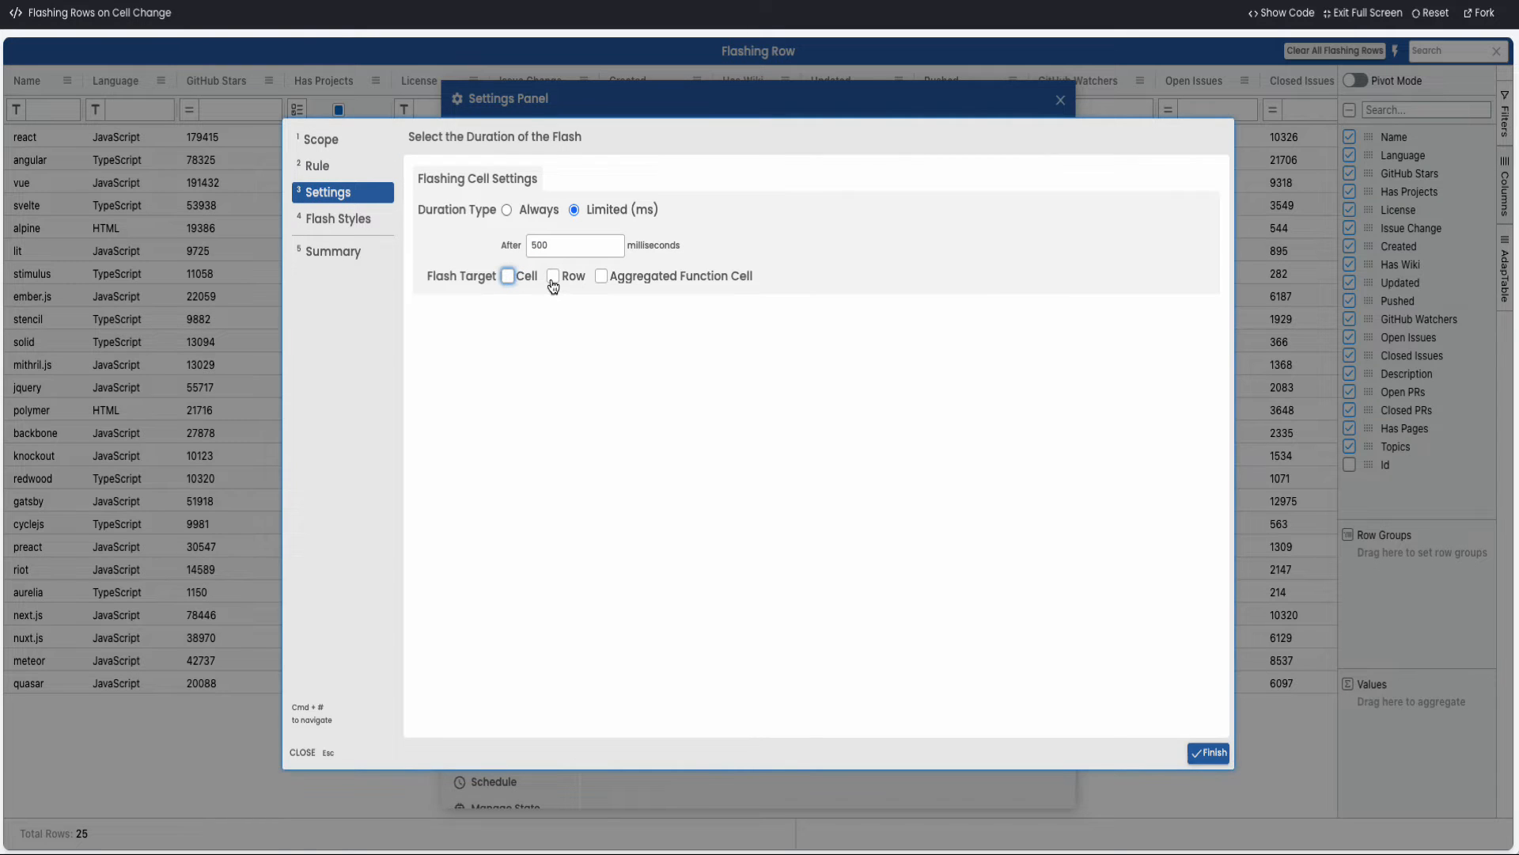
{"action": "left_click", "coordinate": [552, 277]}
{"action": "left_click", "coordinate": [507, 212]}
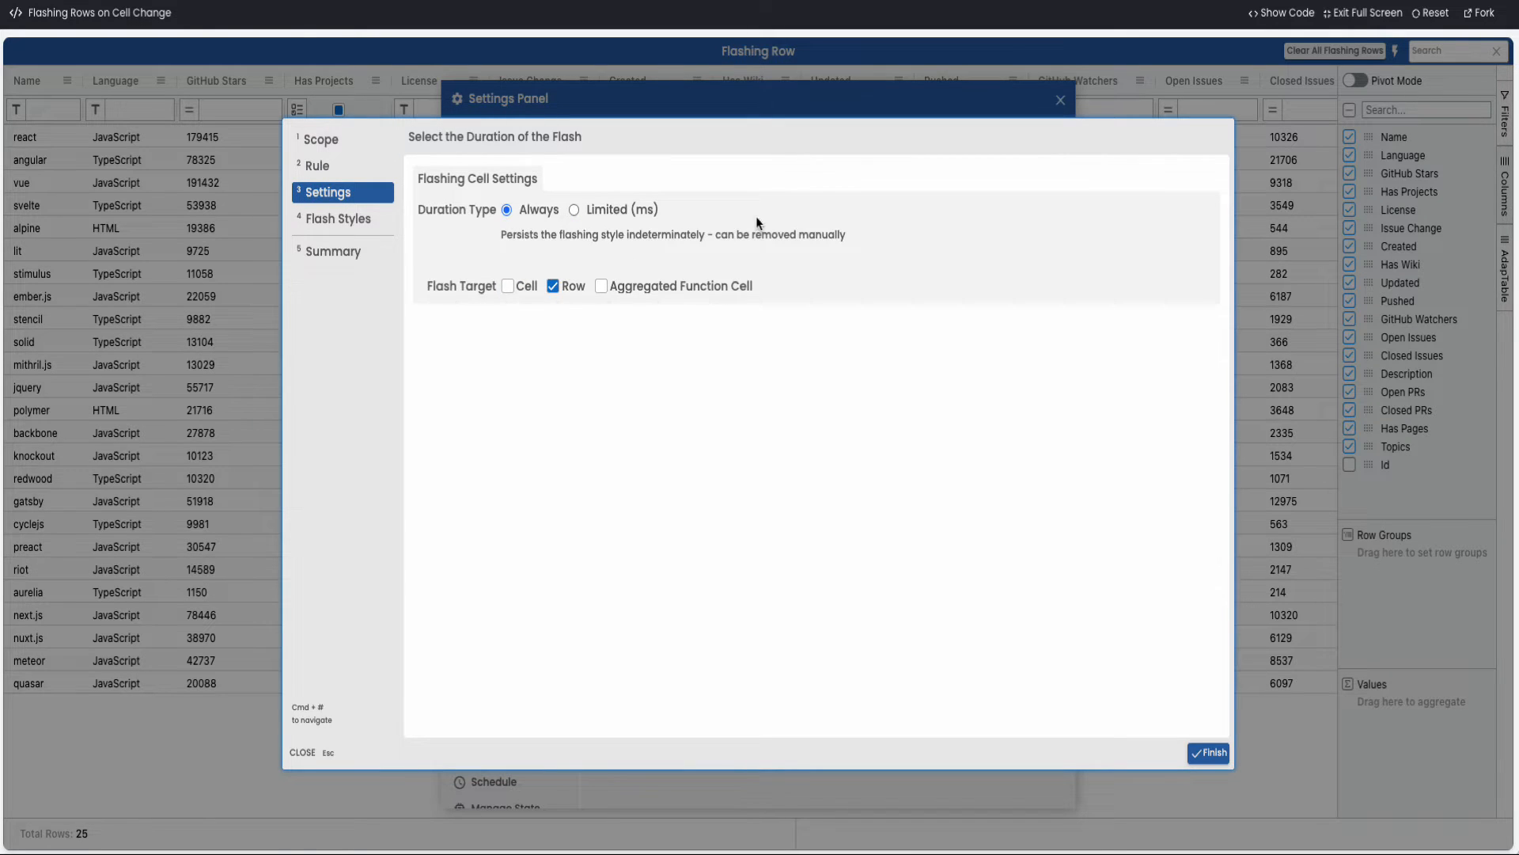
Set the flash back colour to bright green for Up changes and orange for Down changes
{"action": "left_click", "coordinate": [333, 221]}
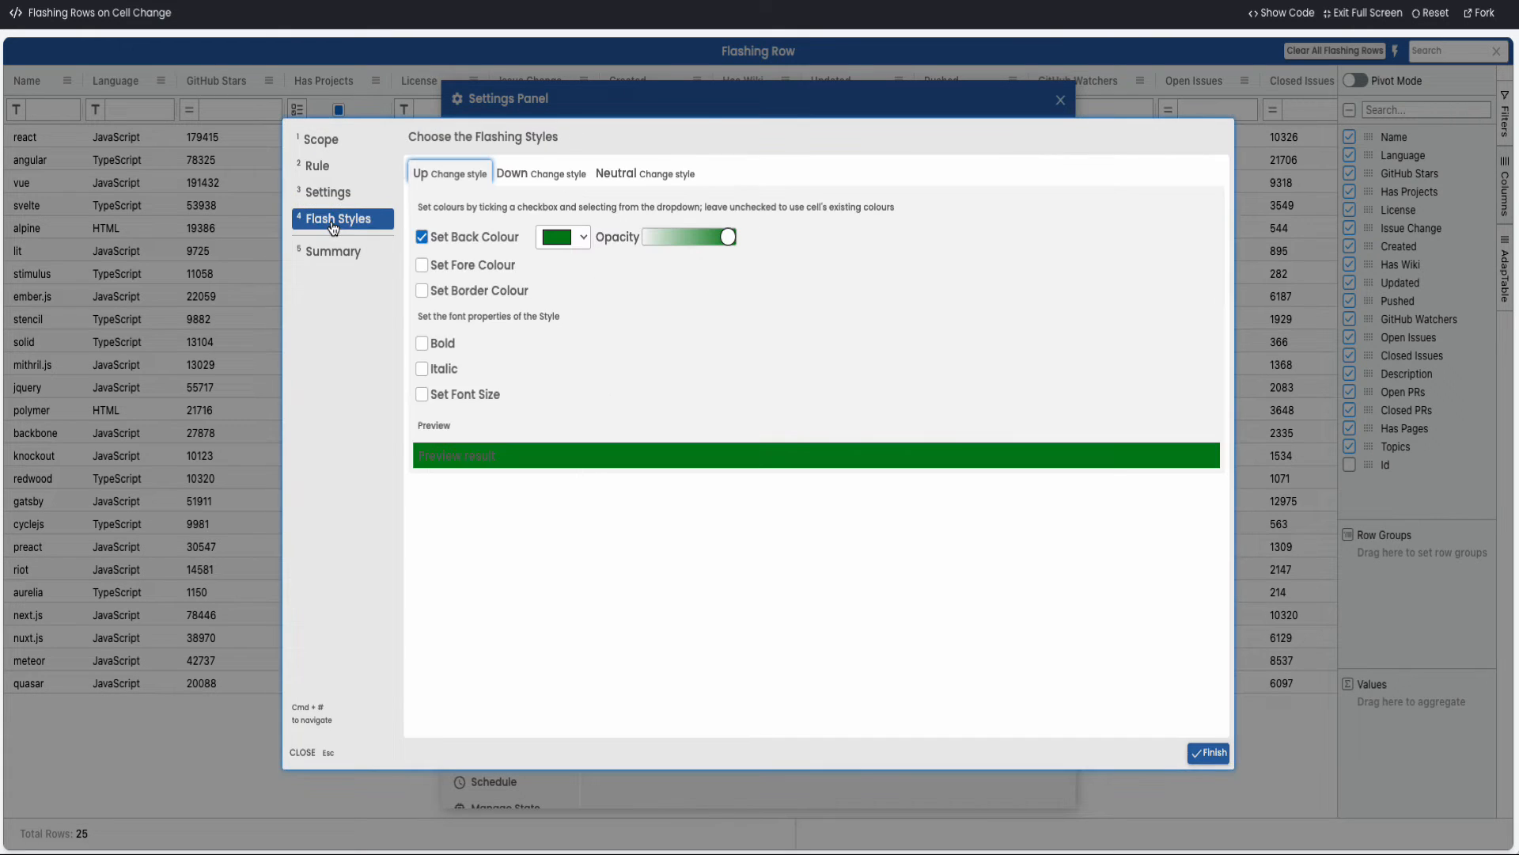
{"action": "left_click", "coordinate": [574, 239]}
{"action": "left_click", "coordinate": [598, 297]}
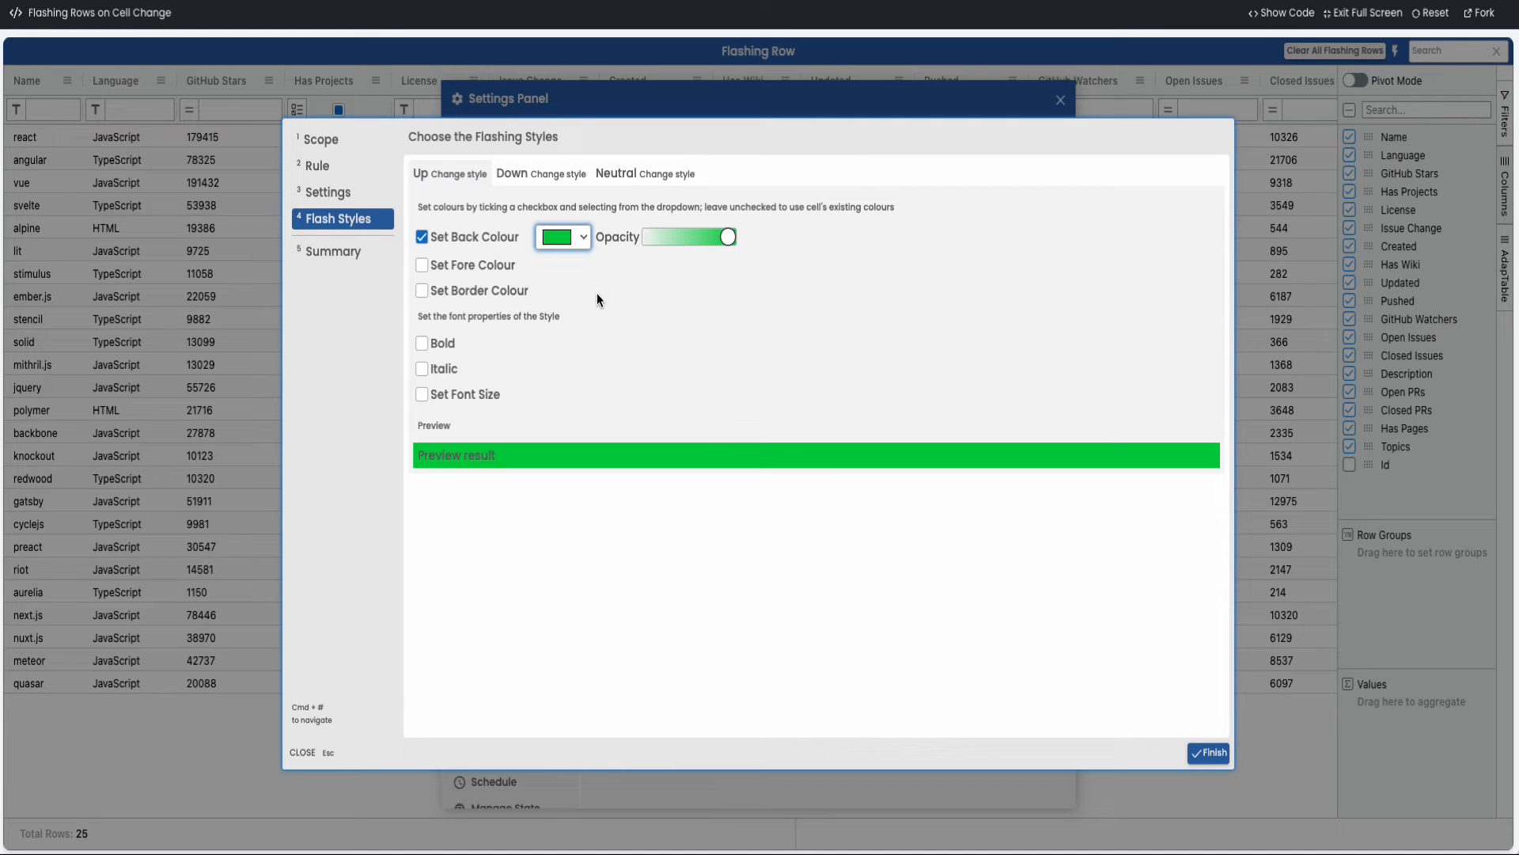
{"action": "left_click", "coordinate": [523, 174]}
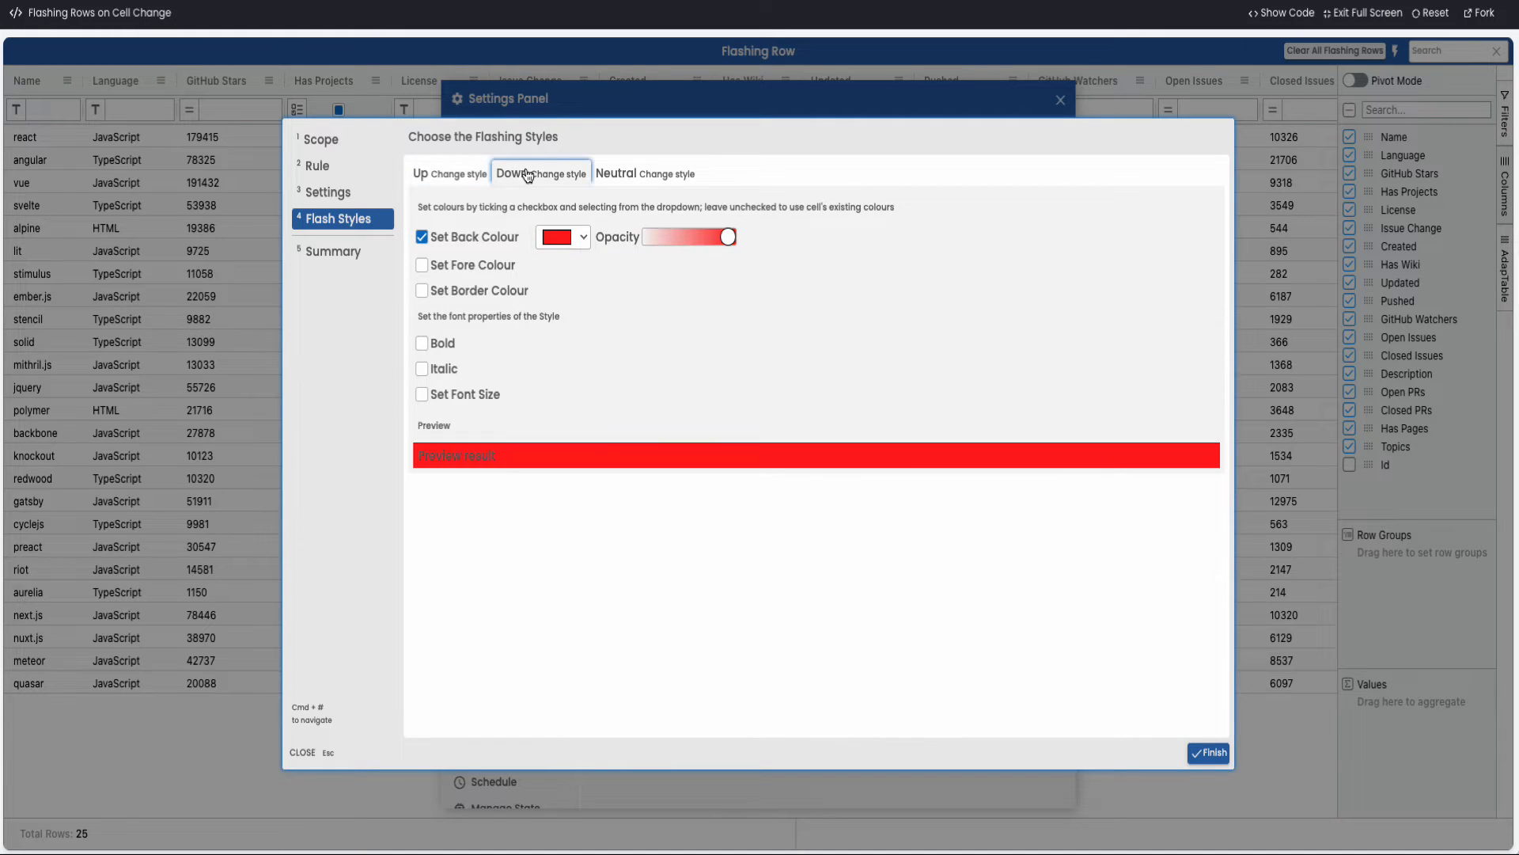
{"action": "left_click", "coordinate": [585, 238]}
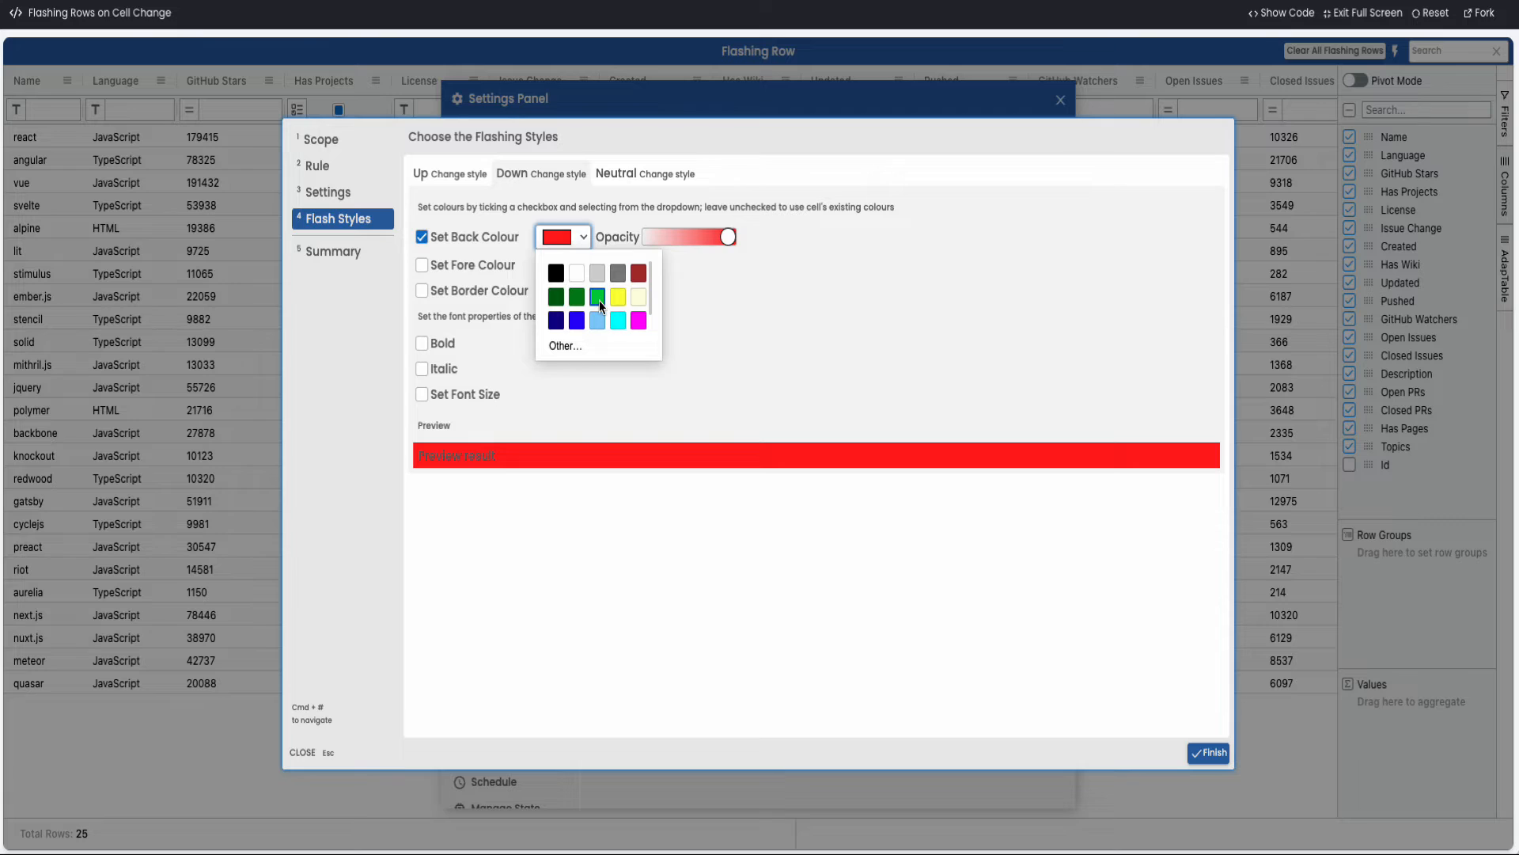
{"action": "scroll", "coordinate": [600, 300], "scroll_direction": "down", "scroll_amount": 1}
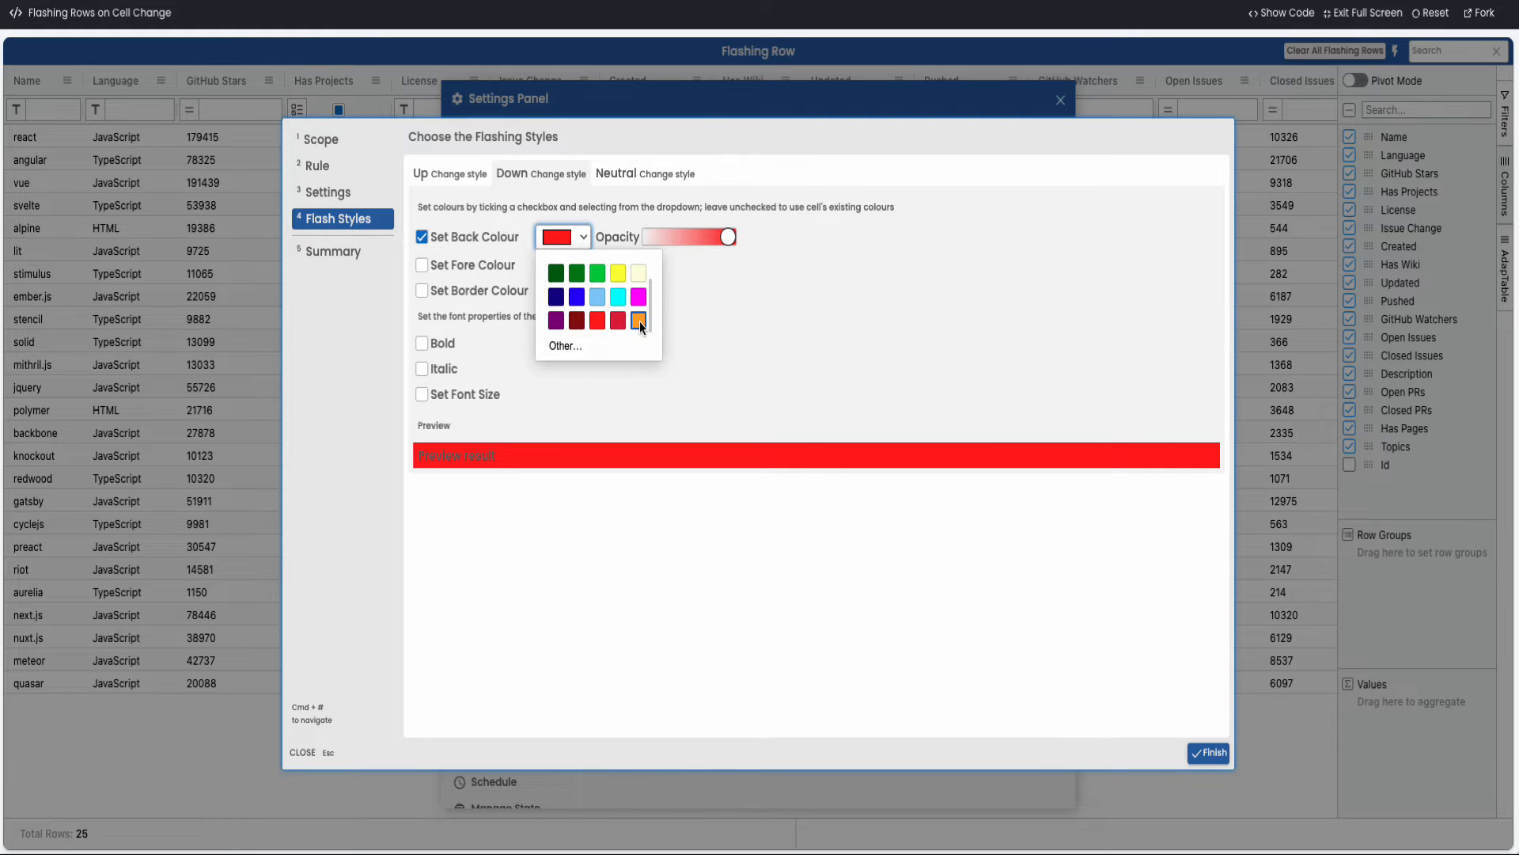
{"action": "left_click", "coordinate": [639, 321]}
Set the back colour of the Neutral change style to light blue
{"action": "left_click", "coordinate": [622, 175]}
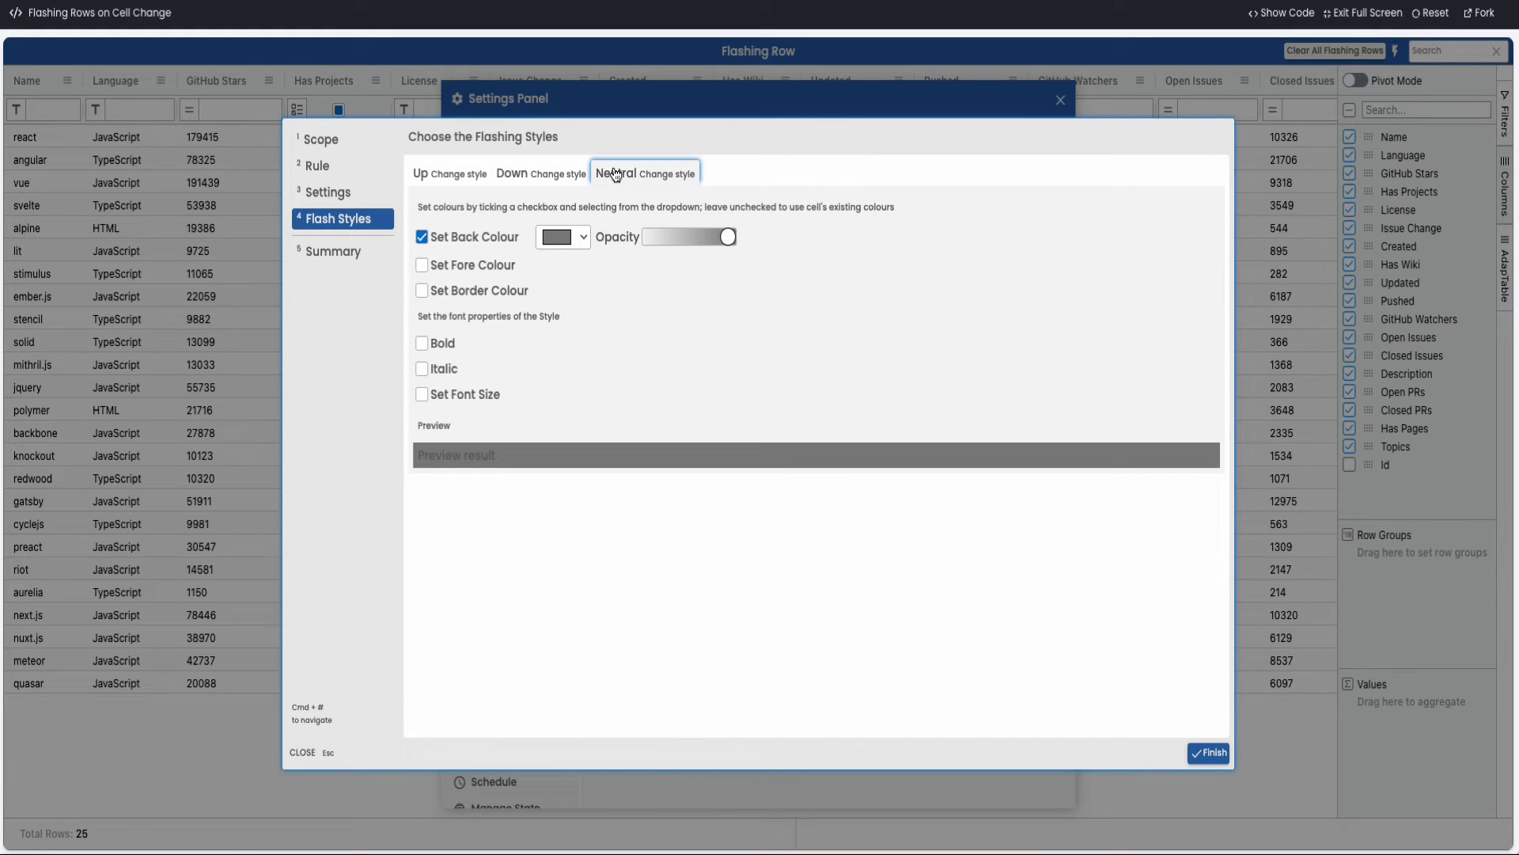
{"action": "left_click", "coordinate": [587, 241]}
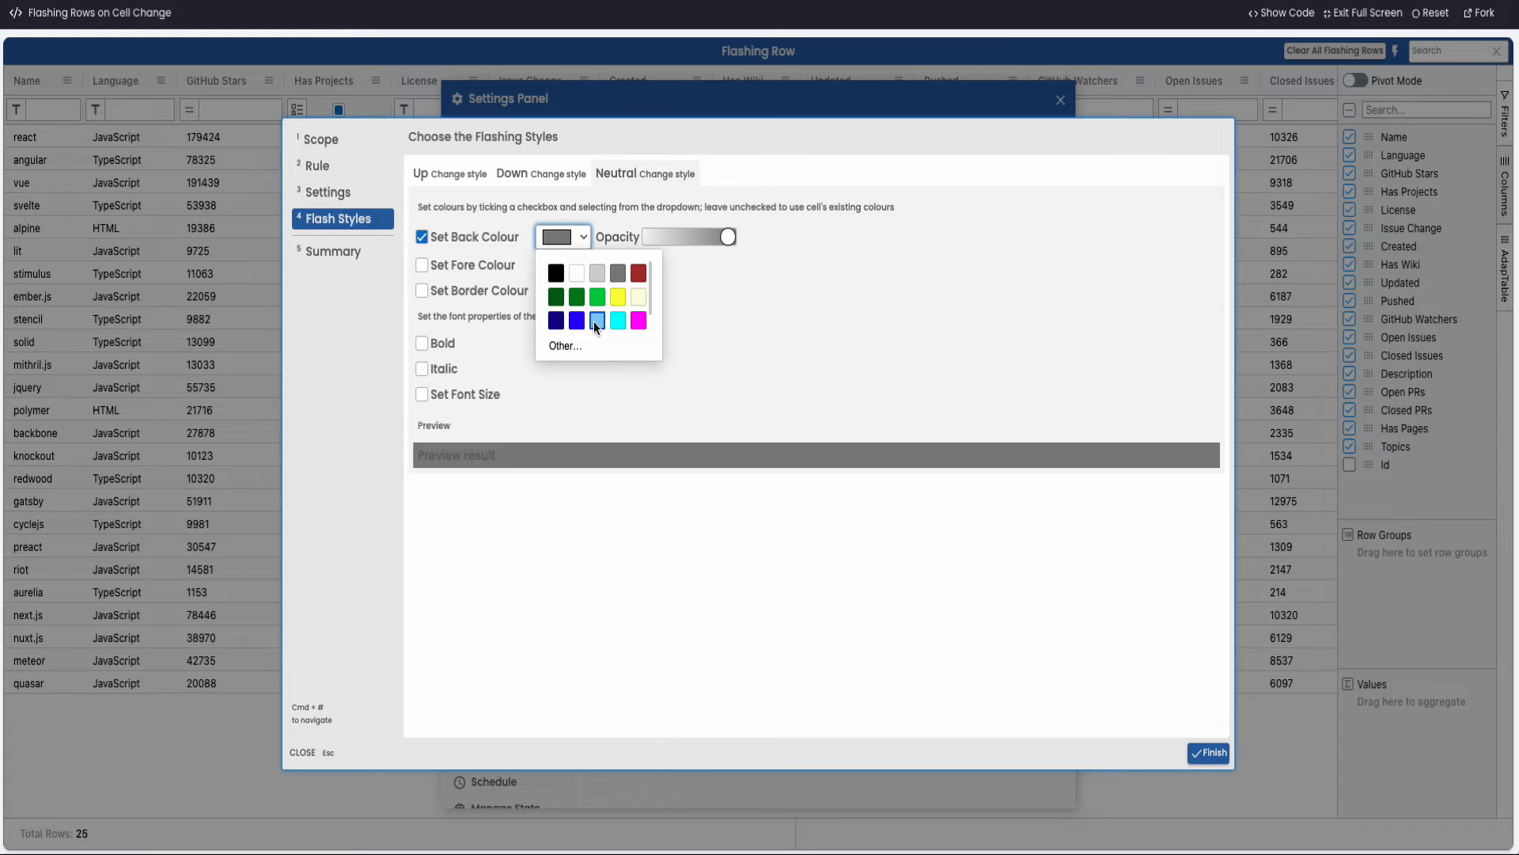
{"action": "left_click", "coordinate": [597, 320]}
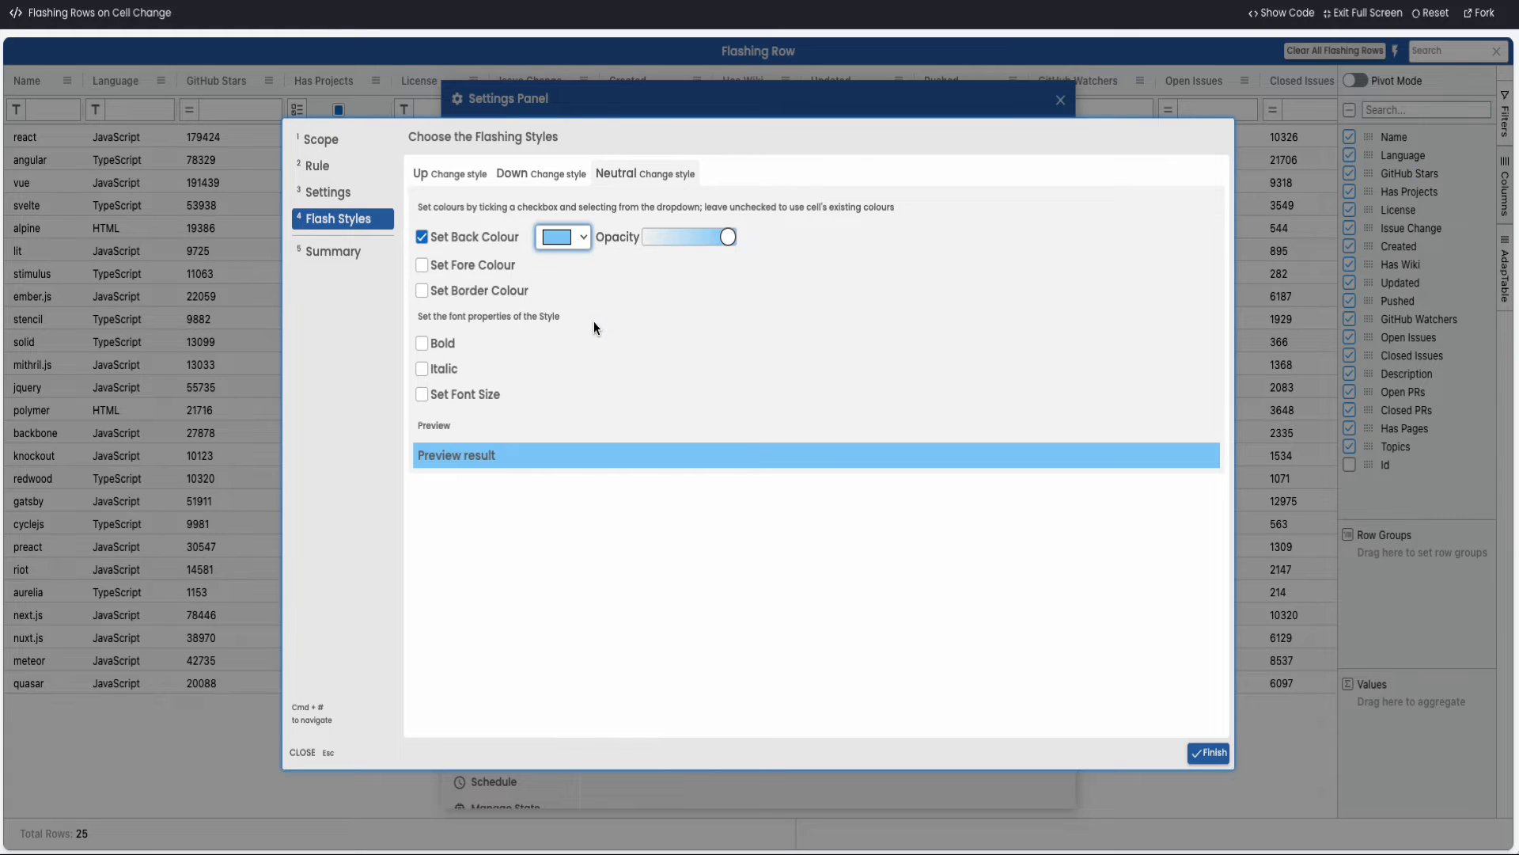
Review the second flashing definition's summary, finish it, and return to the grid
{"action": "left_click", "coordinate": [332, 252]}
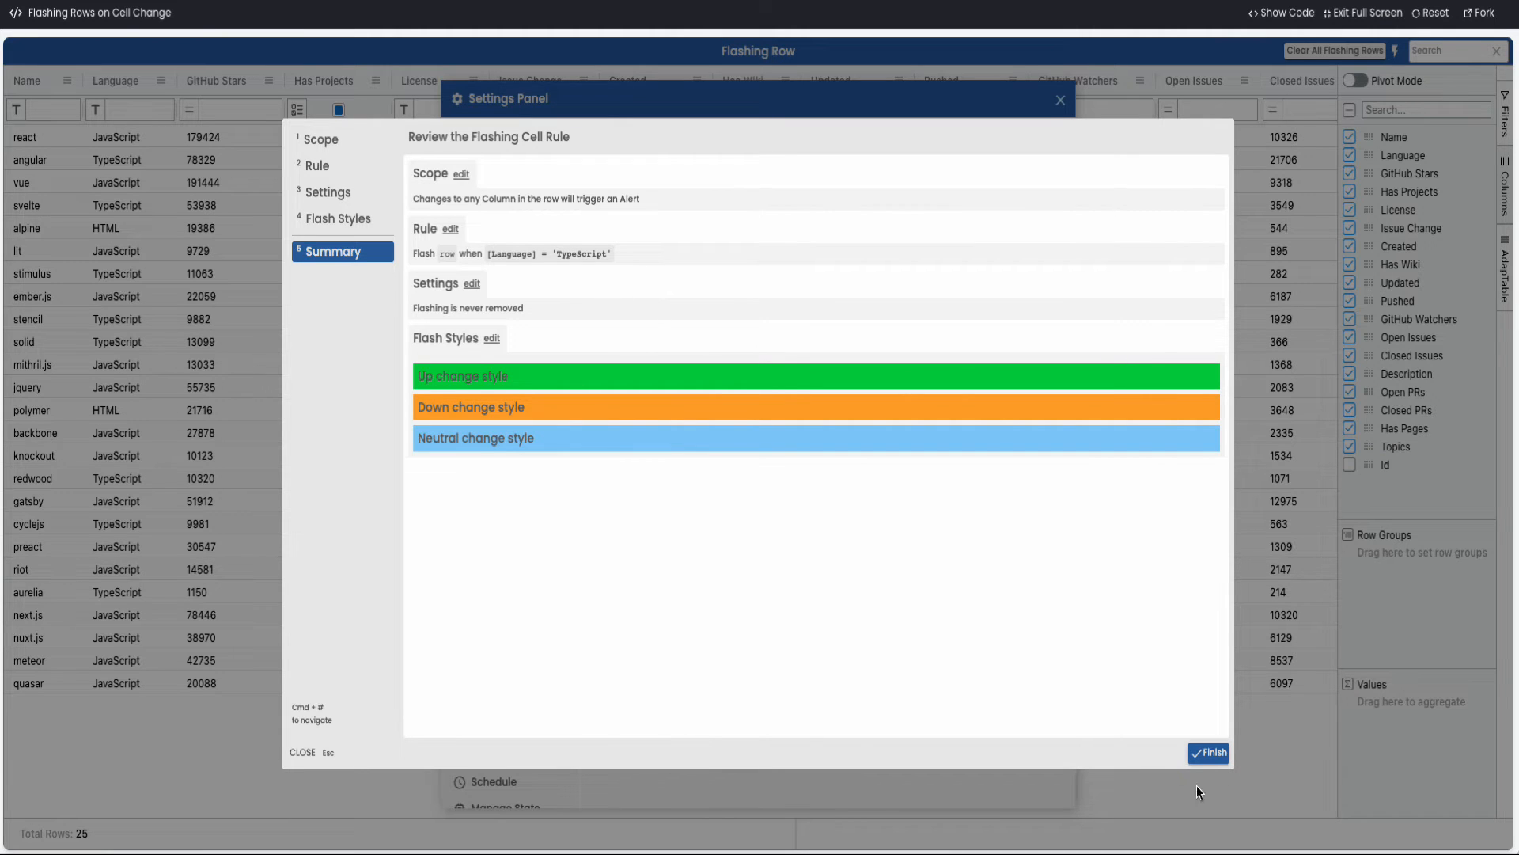
{"action": "left_click", "coordinate": [1211, 752]}
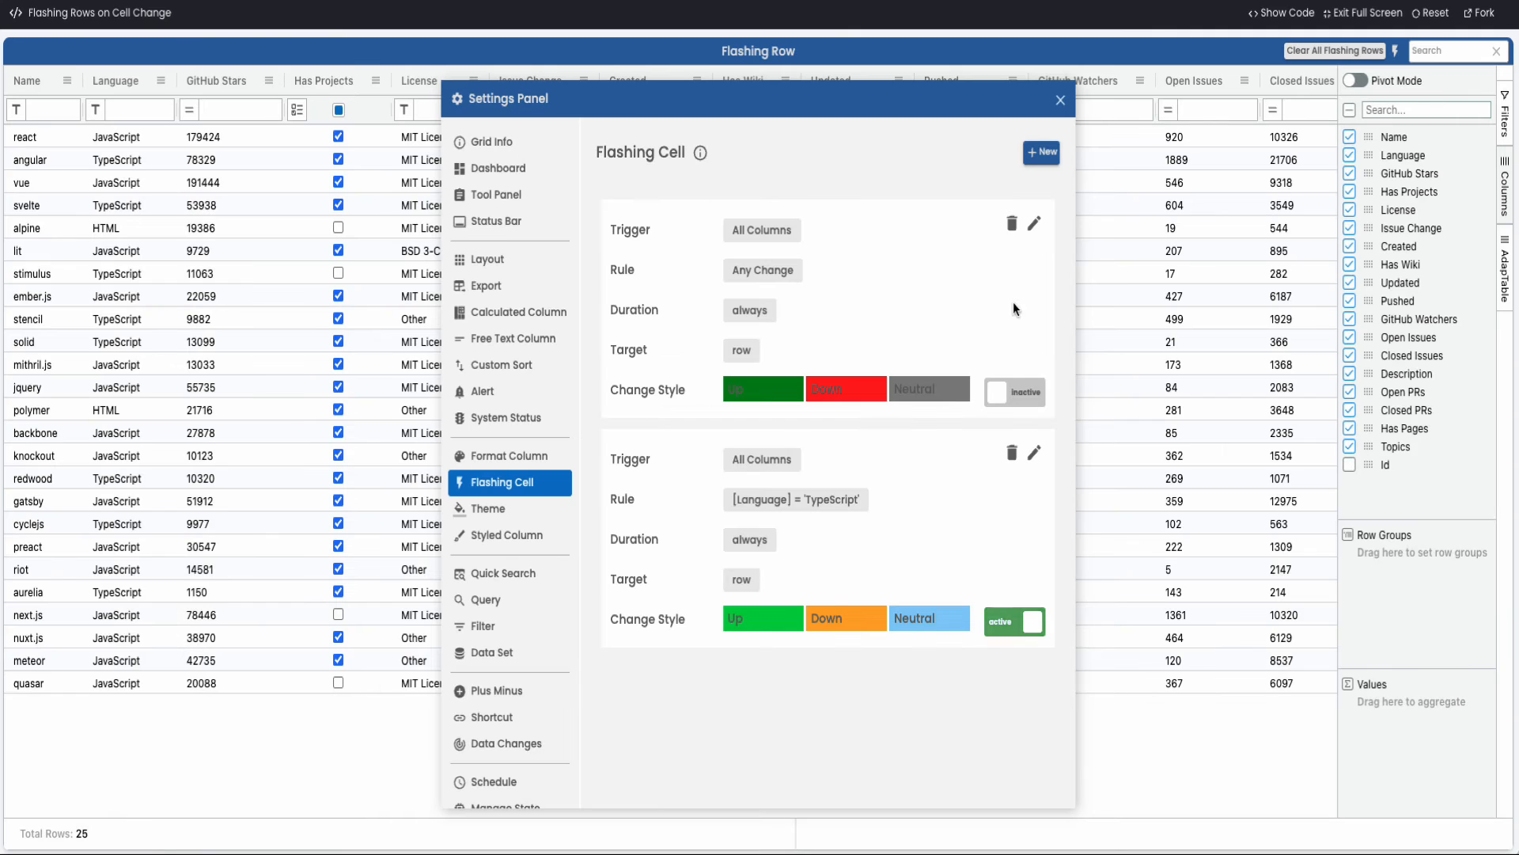
{"action": "left_click", "coordinate": [1060, 100]}
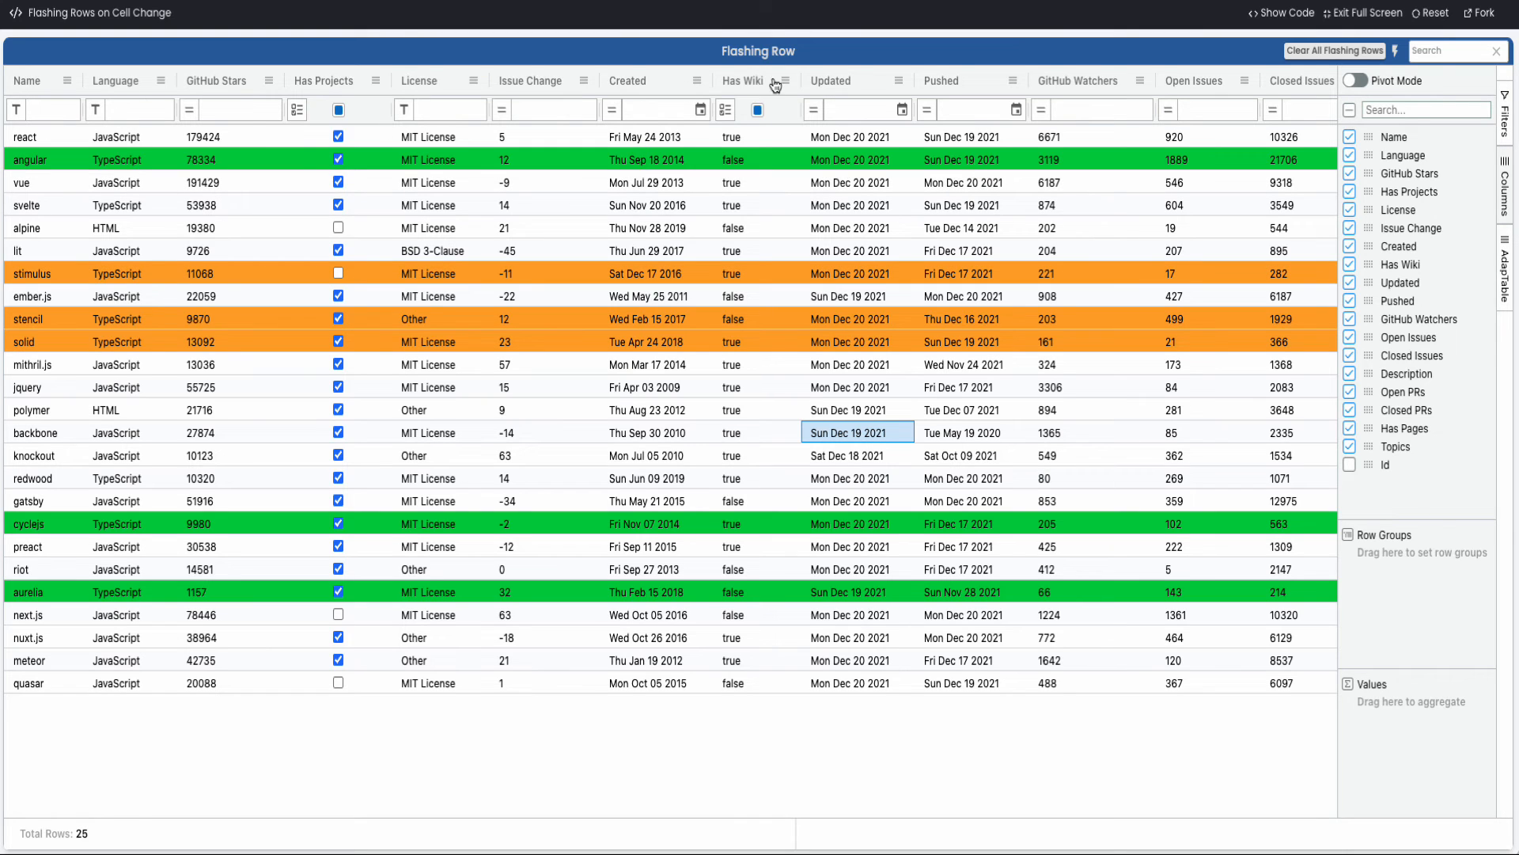
Add a new dashboard tab to the grid and name it demo
{"action": "right_click", "coordinate": [1092, 173]}
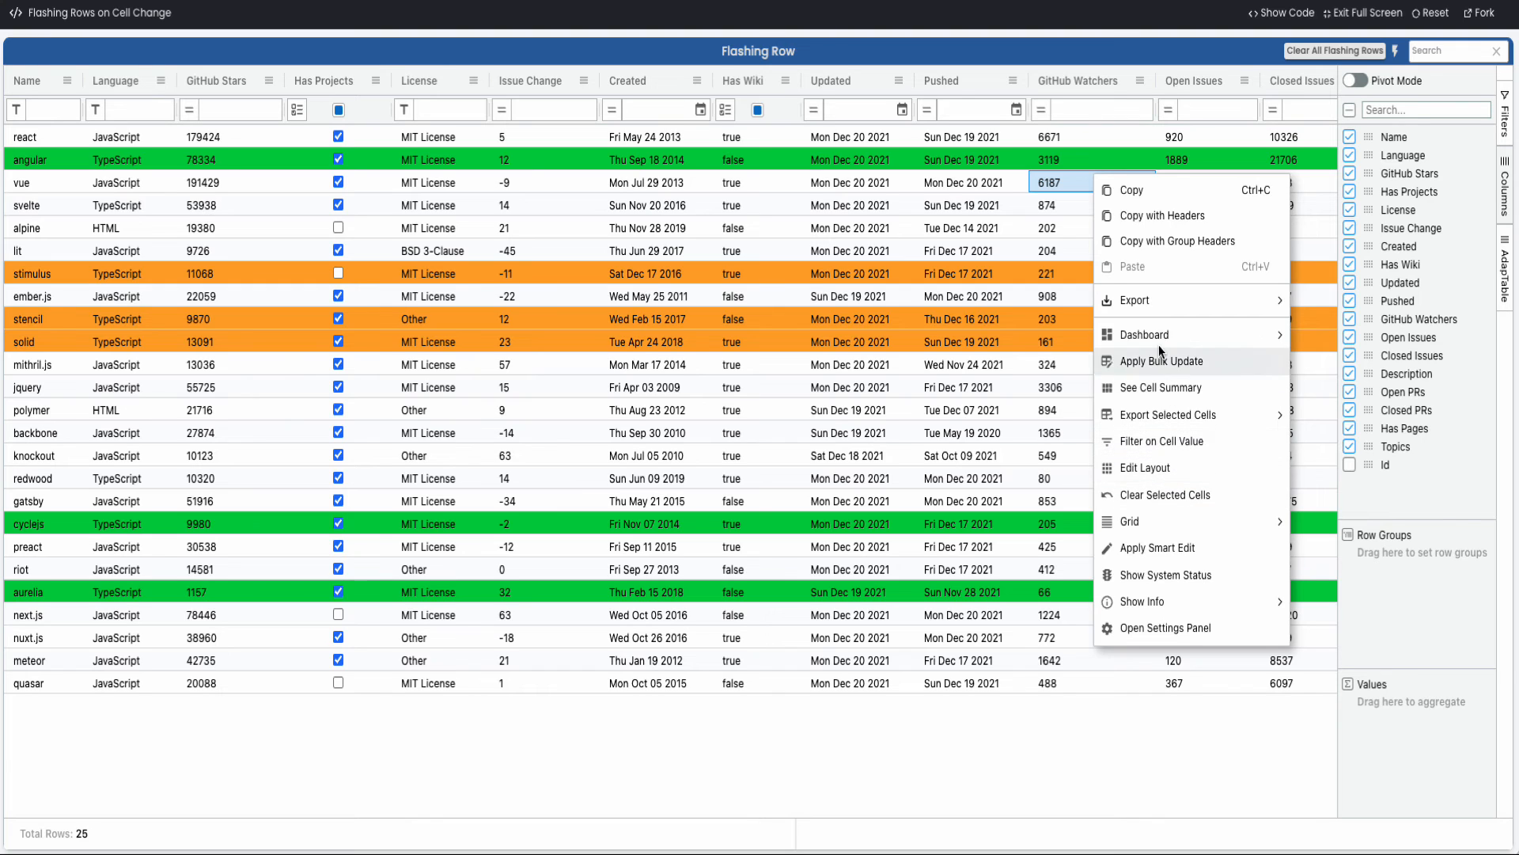
{"action": "mouse_move", "coordinate": [1152, 331]}
{"action": "left_click", "coordinate": [1331, 338]}
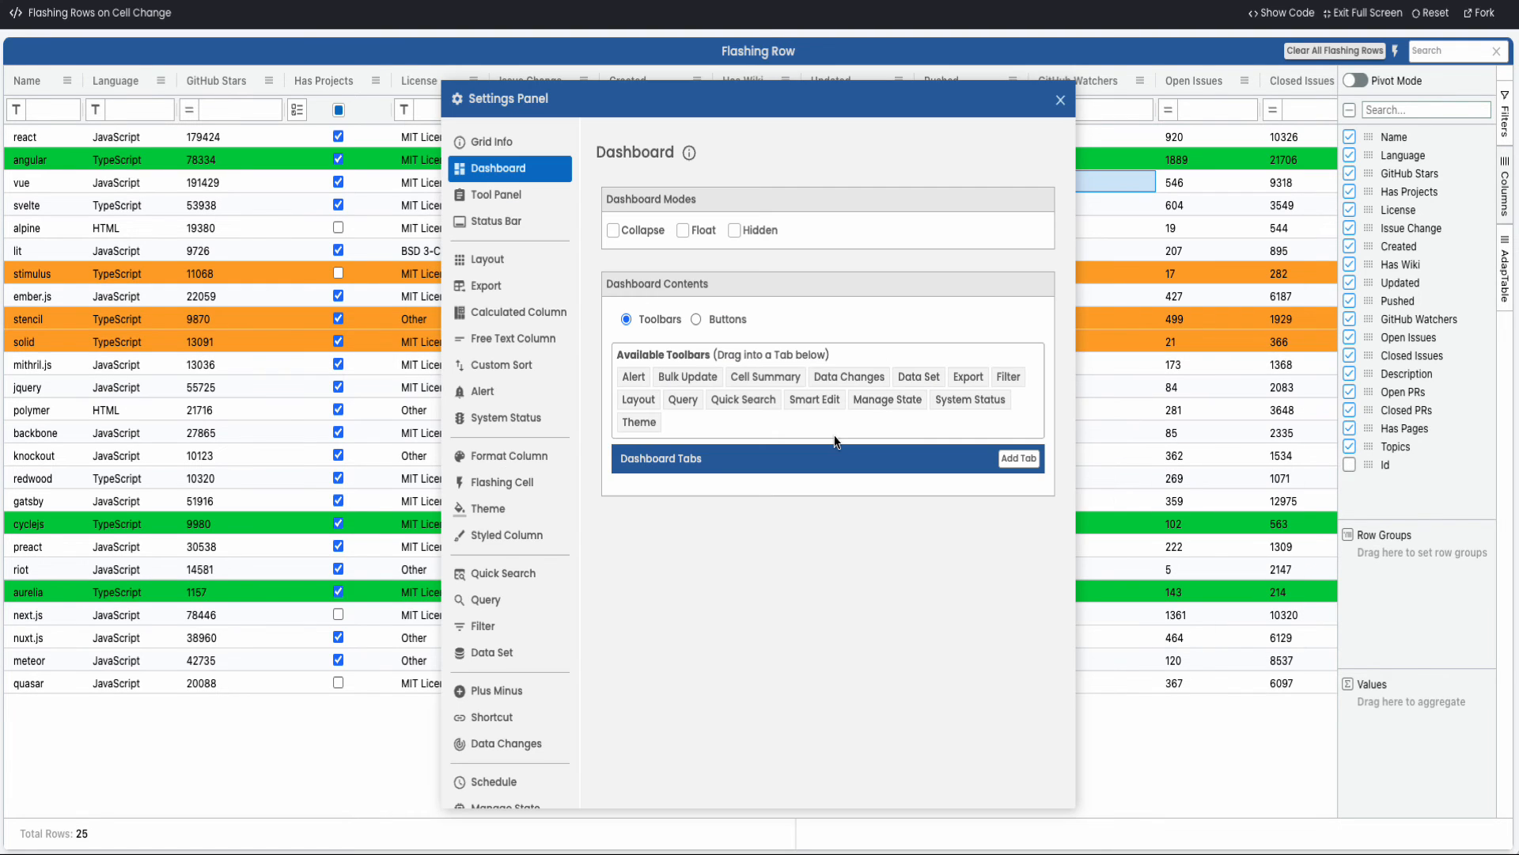
{"action": "left_click", "coordinate": [1019, 458]}
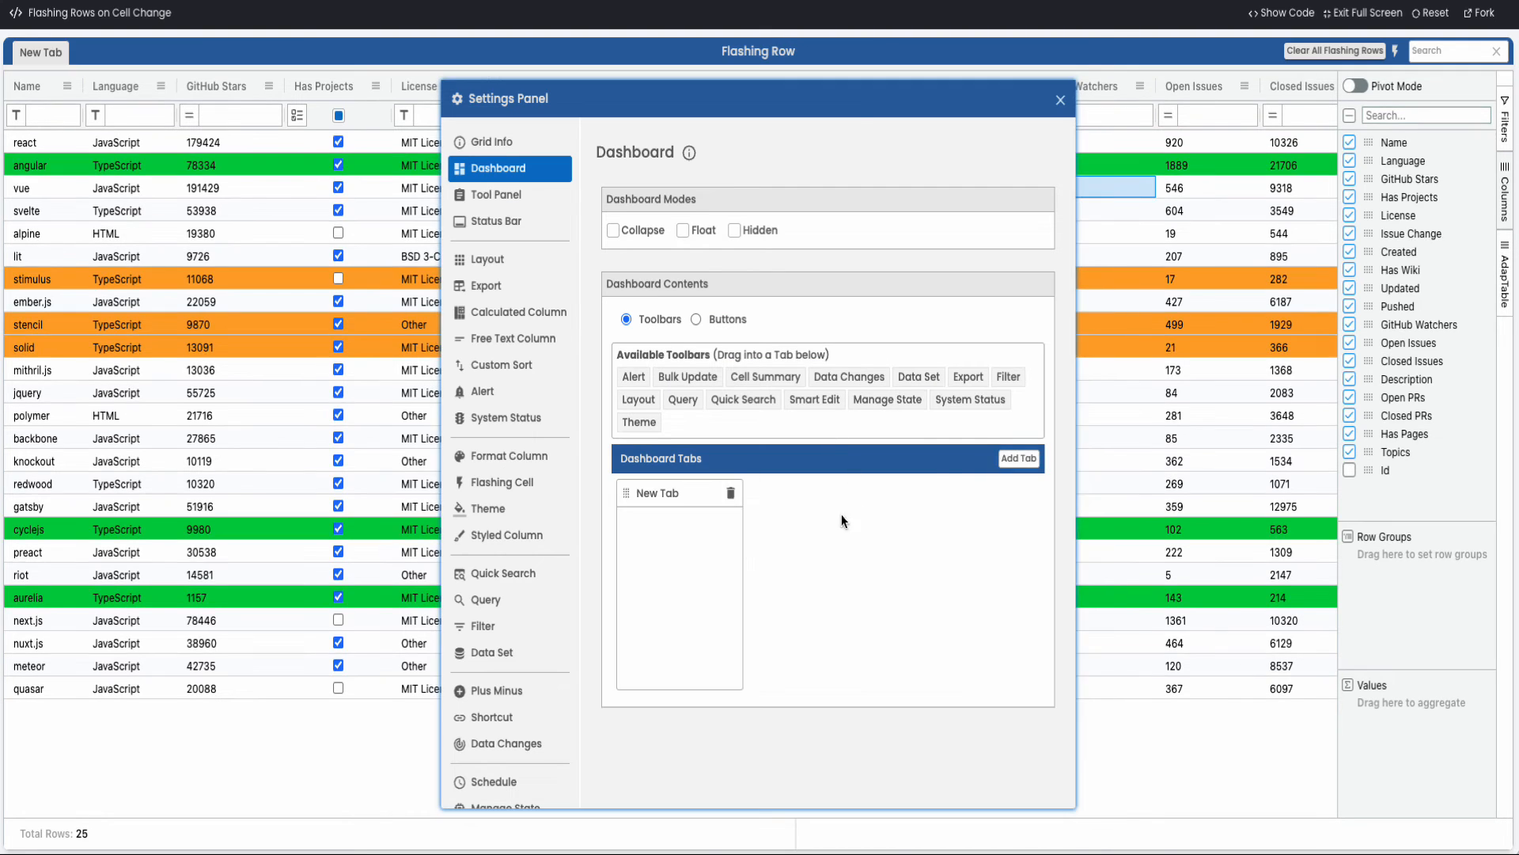
{"action": "left_click", "coordinate": [653, 494]}
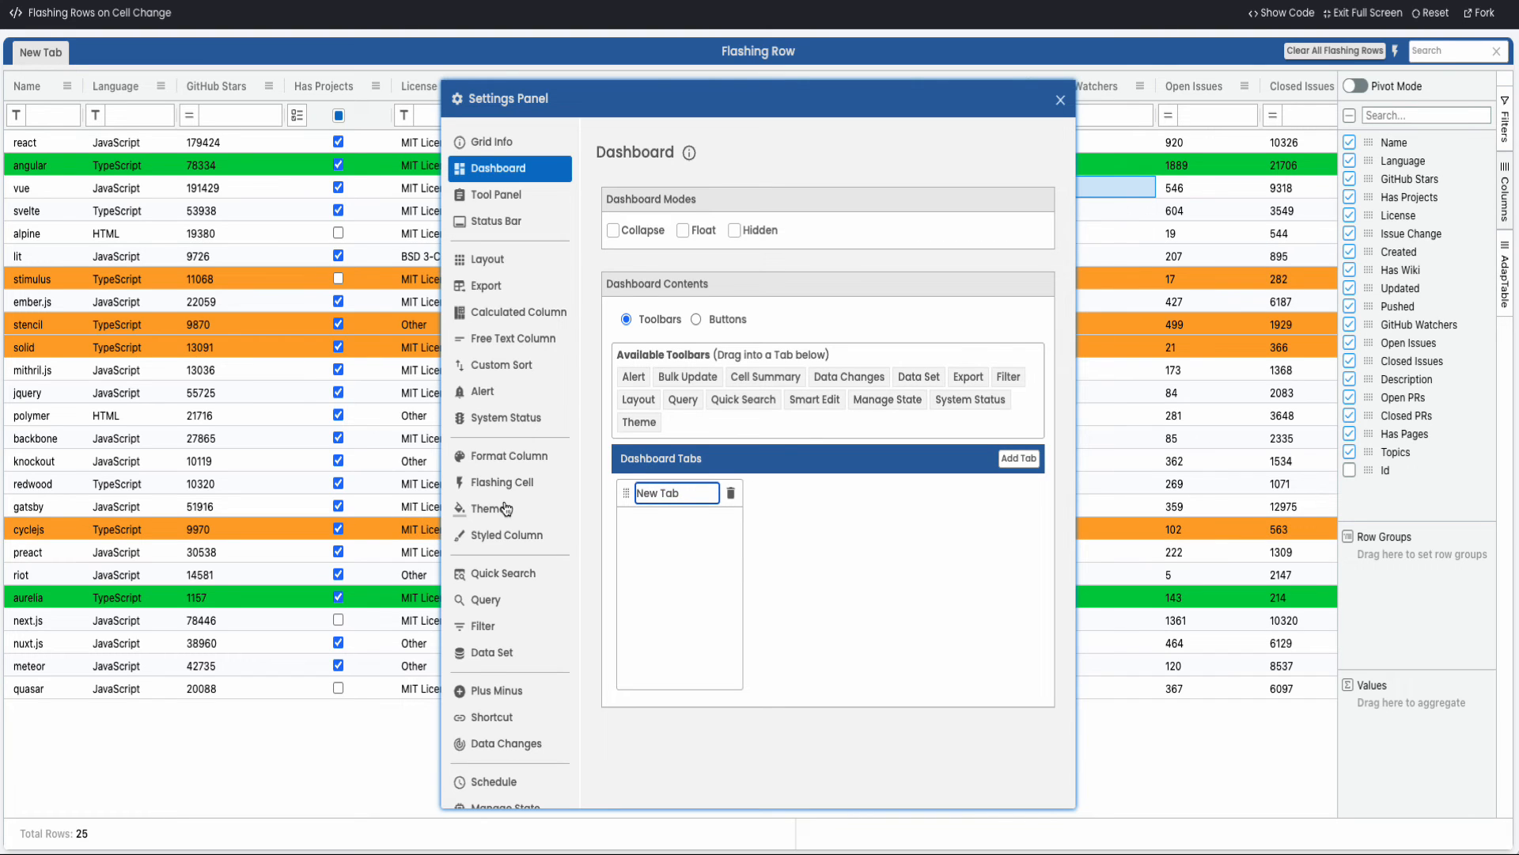
{"action": "key", "text": "BackSpace"}
{"action": "key", "text": "BackSpace"}
{"action": "key", "text": "BackSpace"}
{"action": "key", "text": "BackSpace"}
{"action": "key", "text": "BackSpace"}
{"action": "key", "text": "BackSpace"}
{"action": "key", "text": "BackSpace"}
{"action": "type", "text": "demo"}
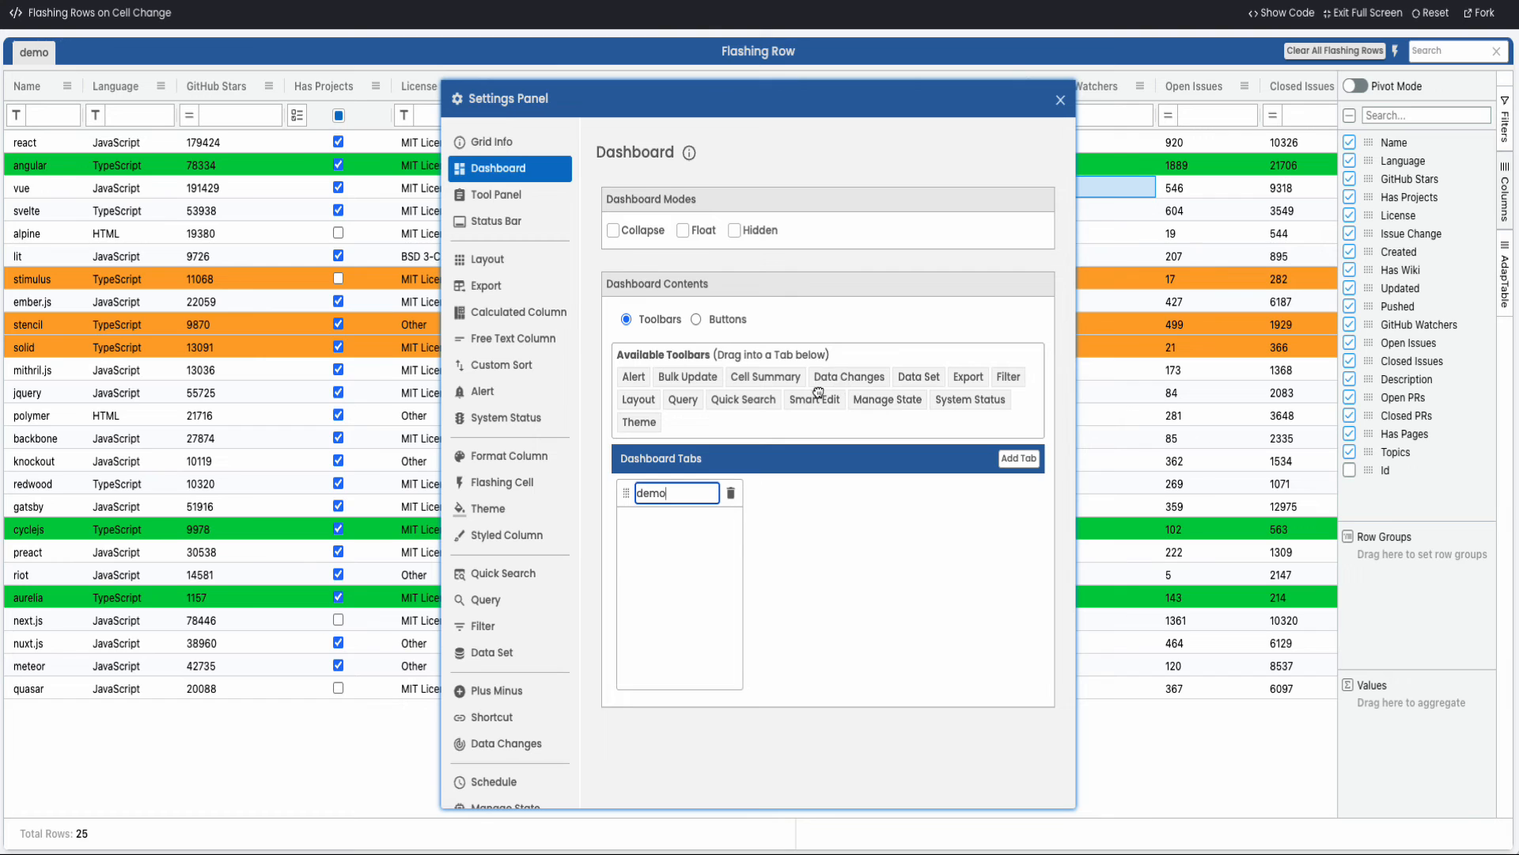
Add the Data Changes toolbar to the demo tab and activate data tracking from the dashboard
{"action": "left_click_drag", "start_coordinate": [848, 376], "coordinate": [653, 581]}
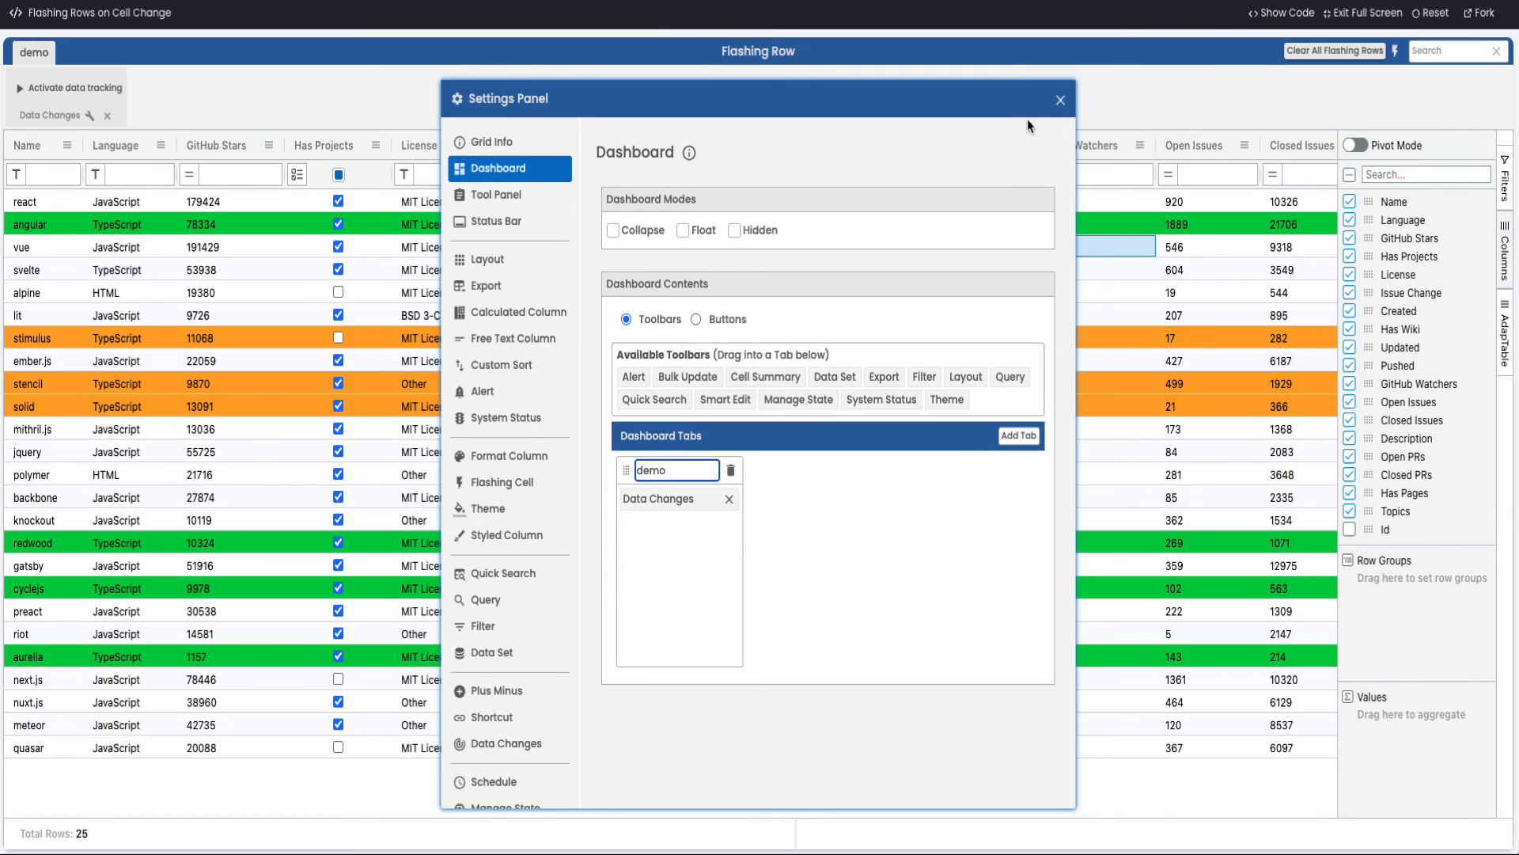
{"action": "left_click", "coordinate": [1060, 100]}
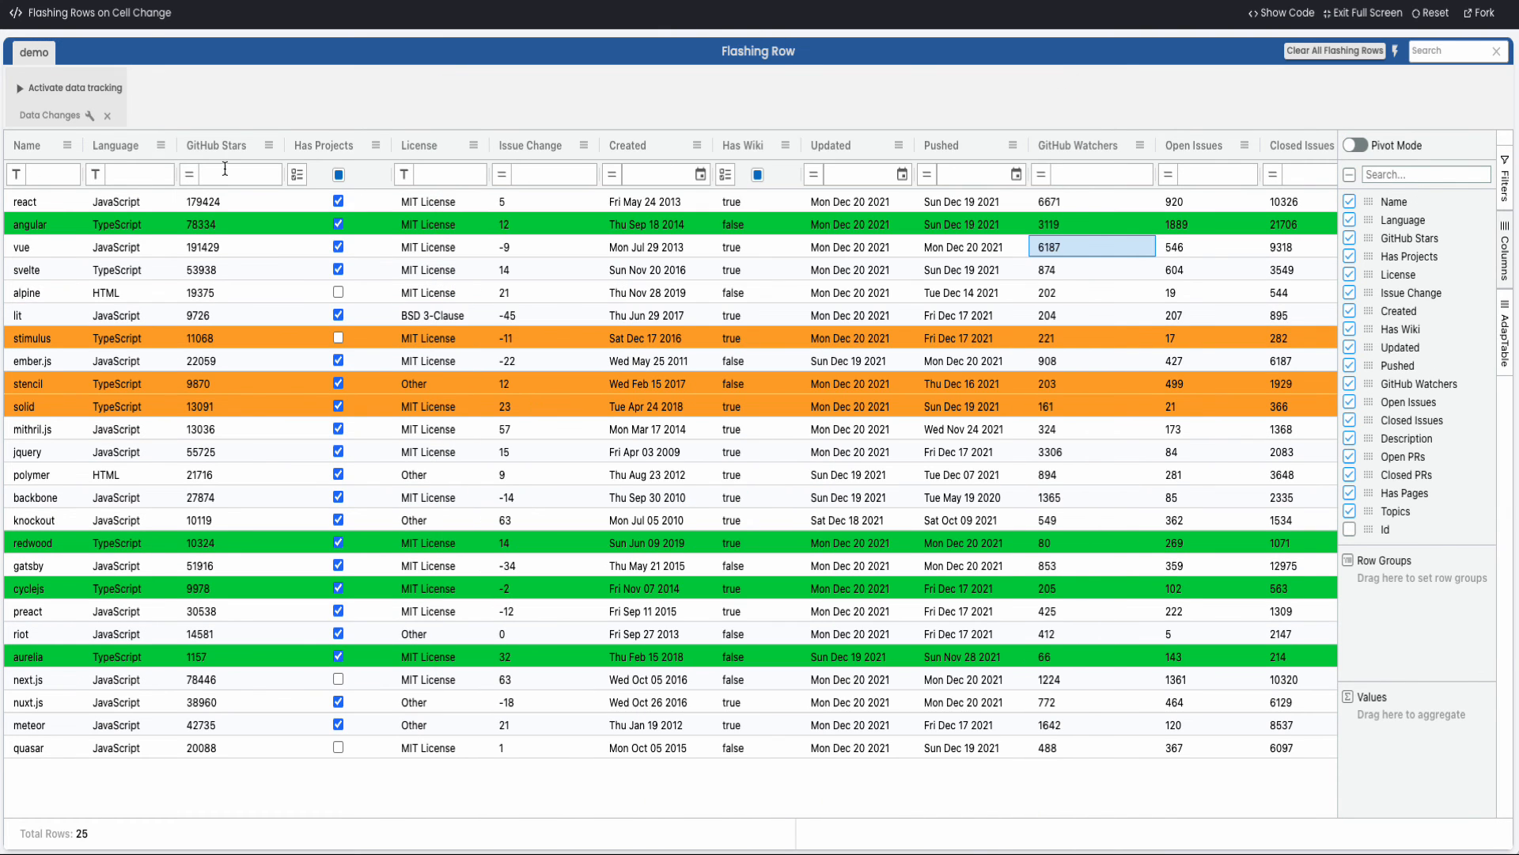
{"action": "left_click", "coordinate": [44, 92]}
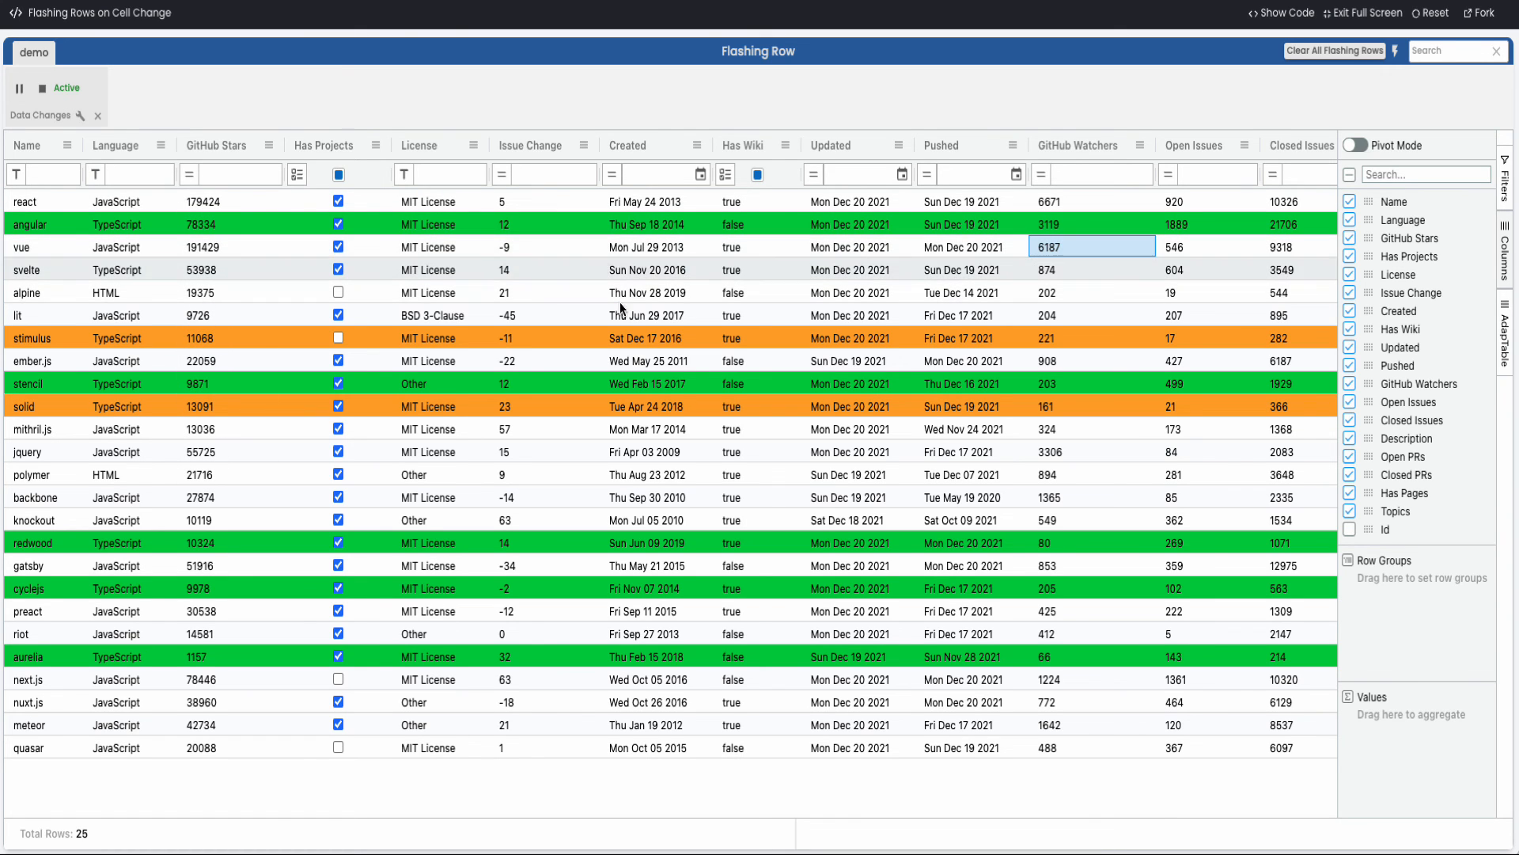
Examine the tracked data changes in a widened Settings Panel, then return to the grid
{"action": "left_click", "coordinate": [79, 116]}
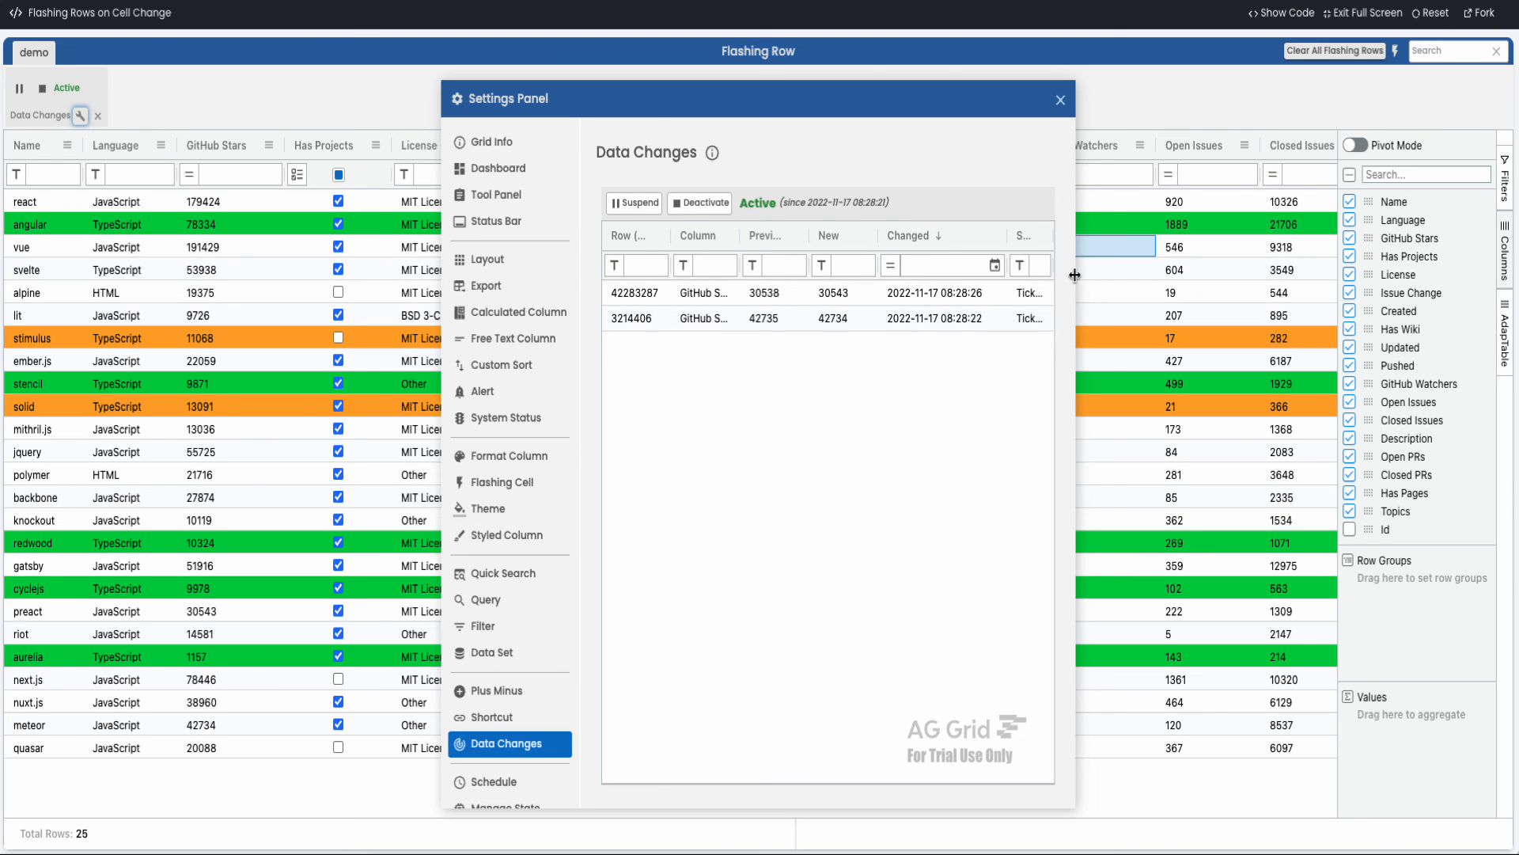
{"action": "left_click_drag", "start_coordinate": [1075, 242], "coordinate": [1512, 242]}
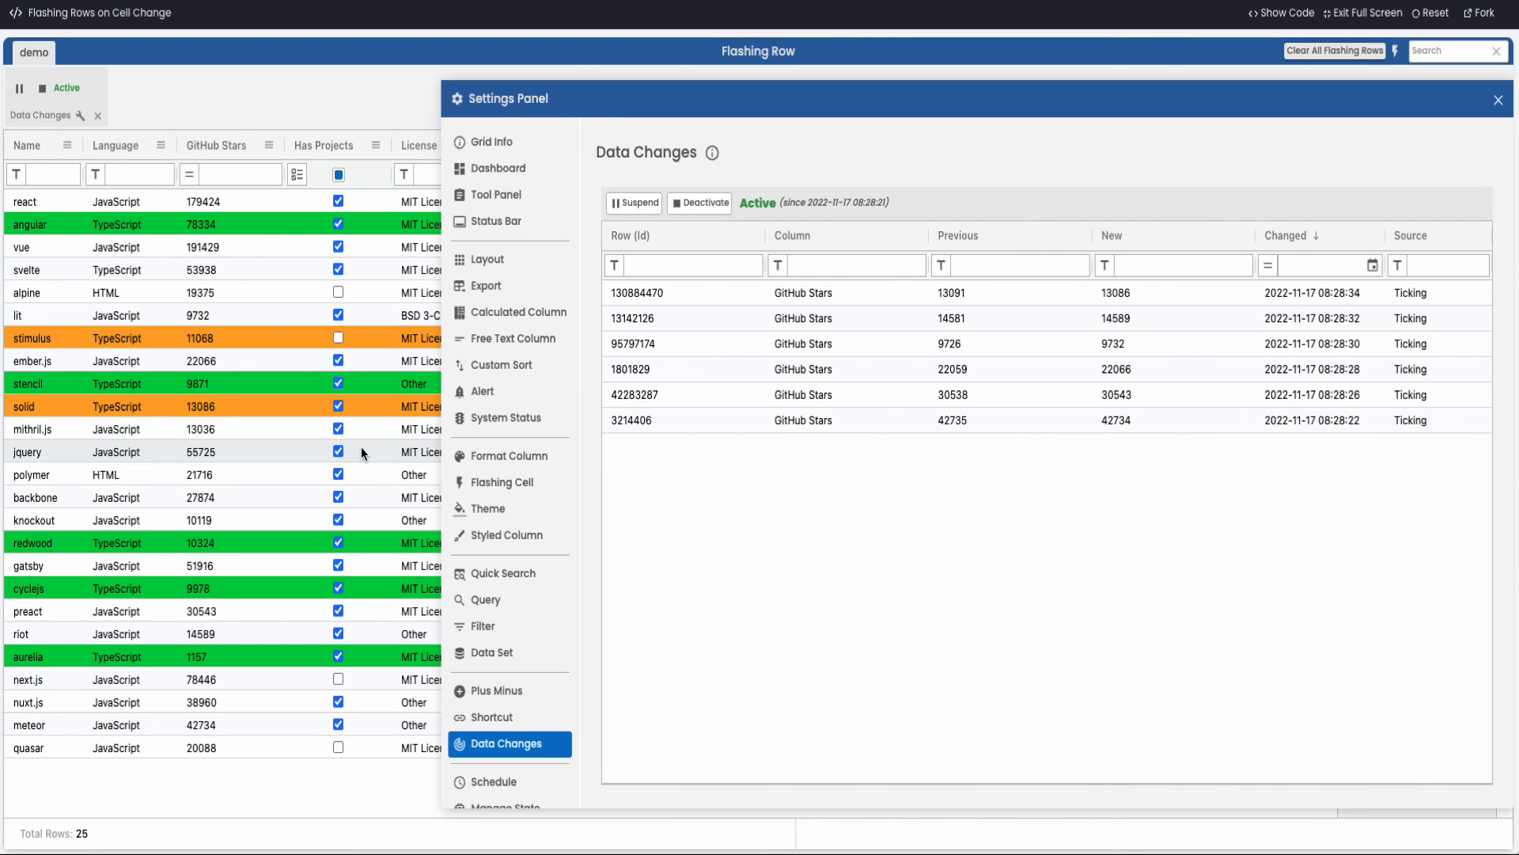
{"action": "left_click", "coordinate": [1498, 101]}
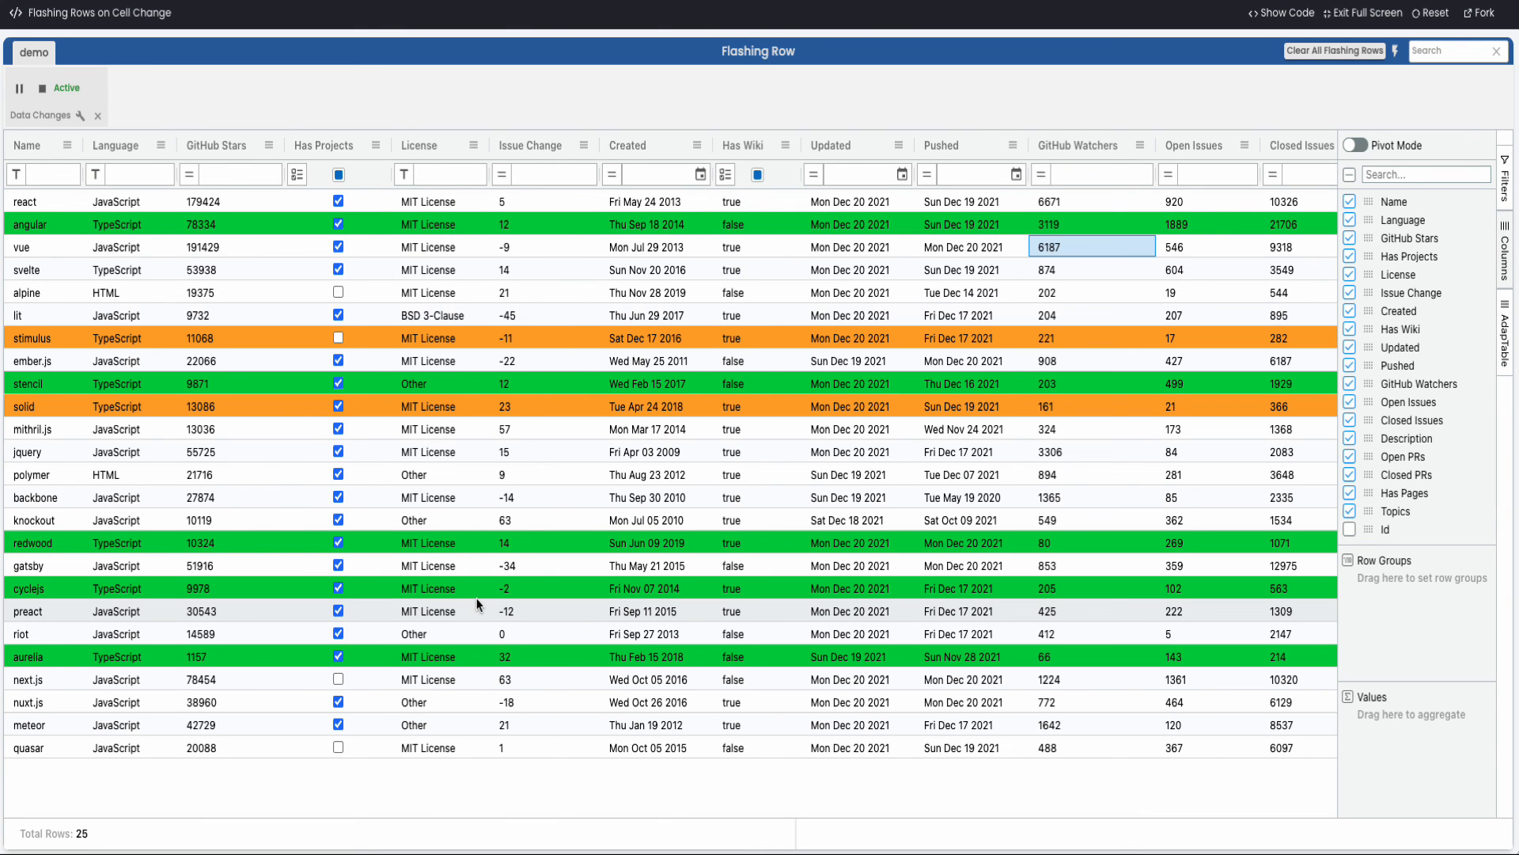